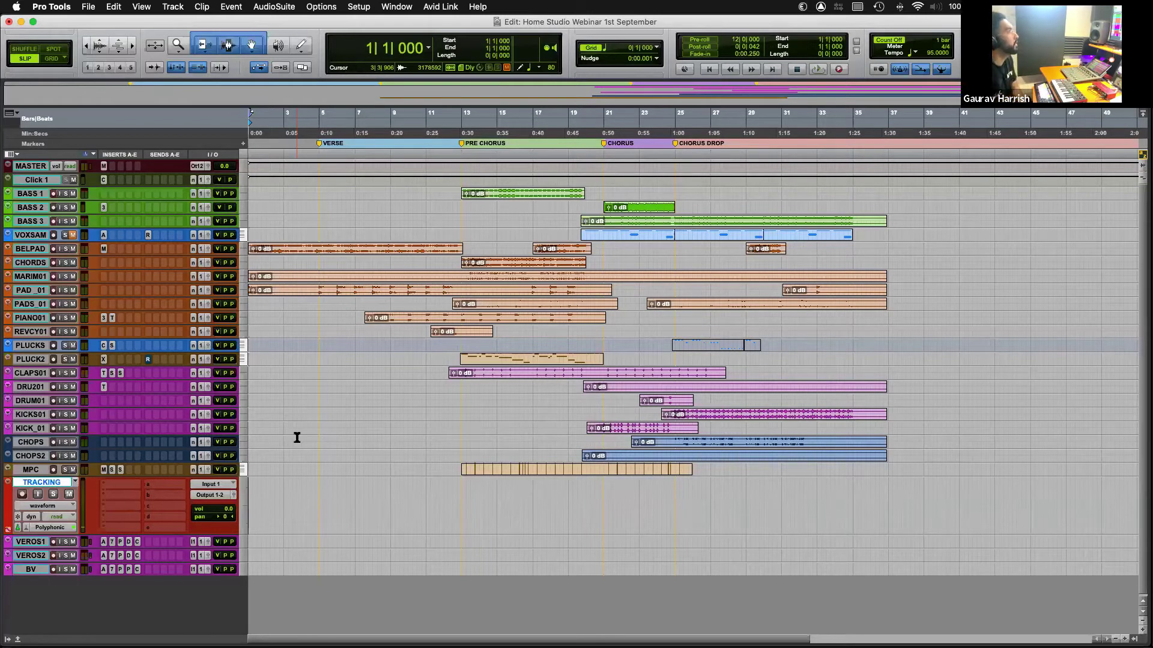
Step: Check whether Low Latency Monitoring is enabled in the session options
click(321, 9)
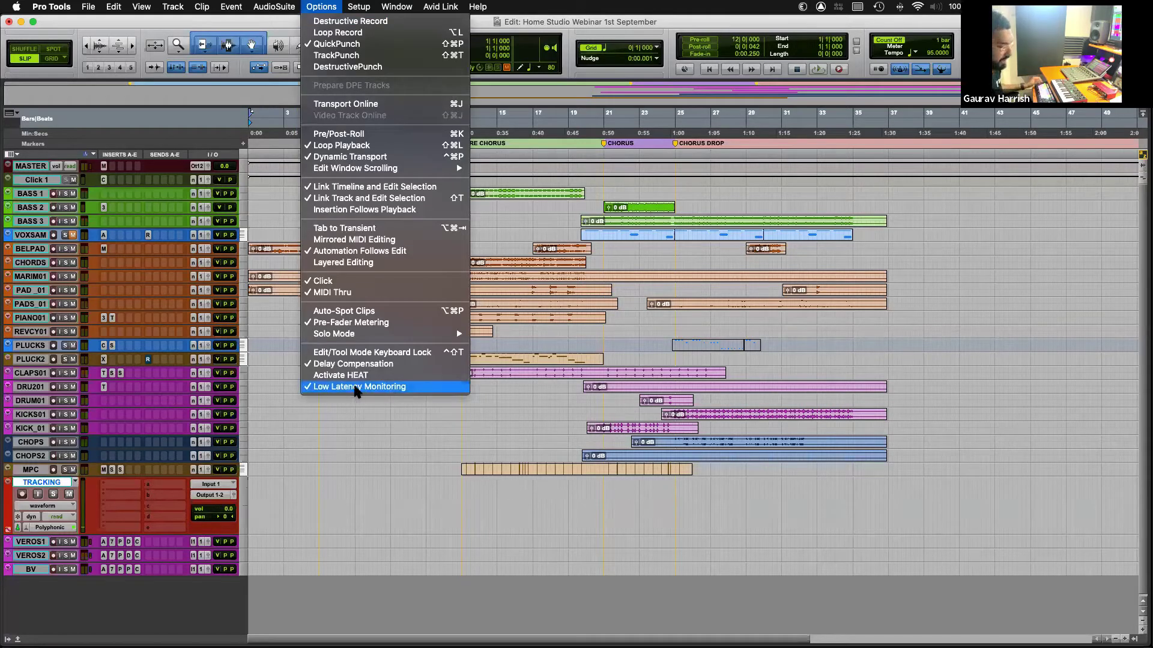
click(359, 479)
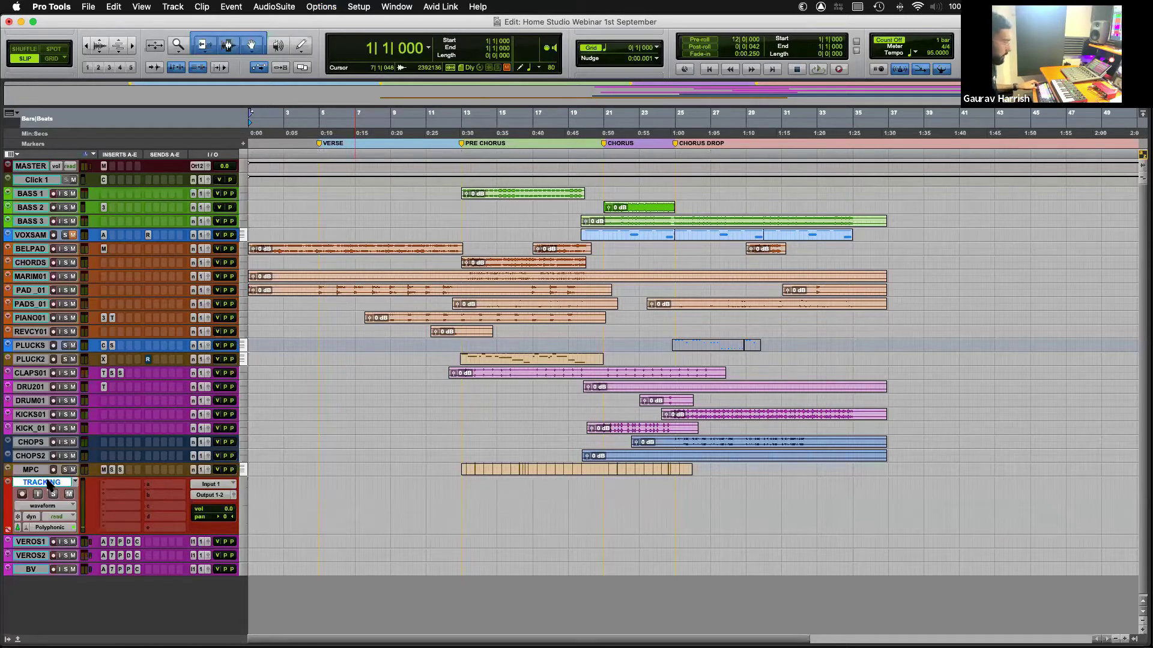
Step: Set the TRACKING track's input to Input 1 (Mono) and reduce the height of all tracks
key(ctrl+Up)
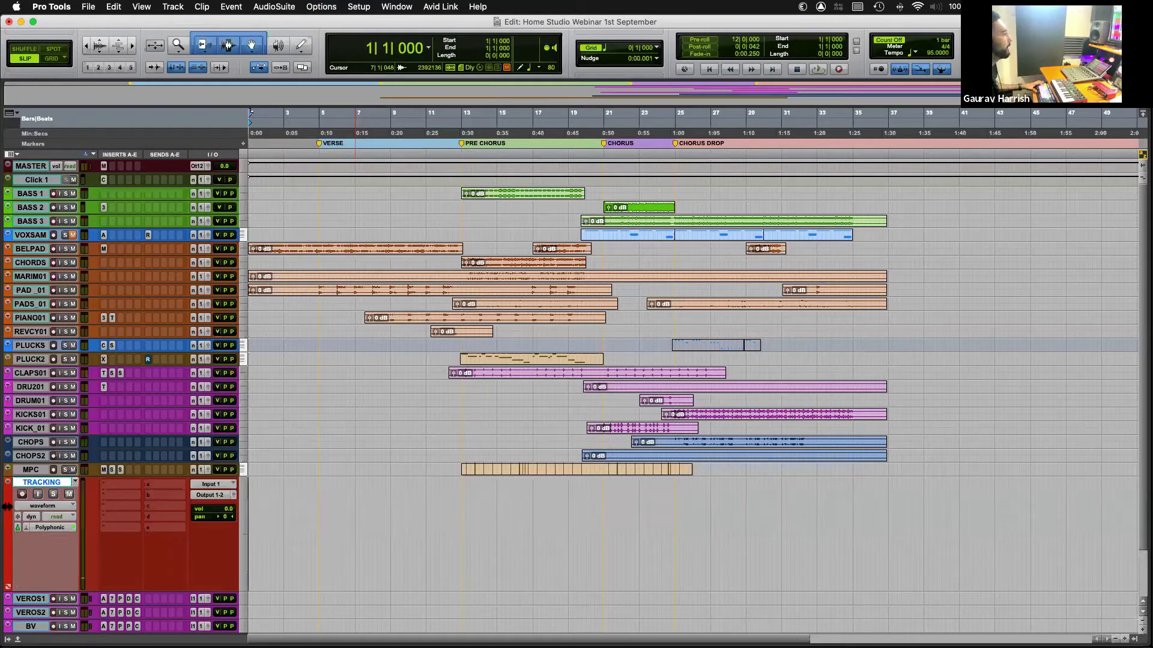
click(206, 485)
mouse_move(243, 485)
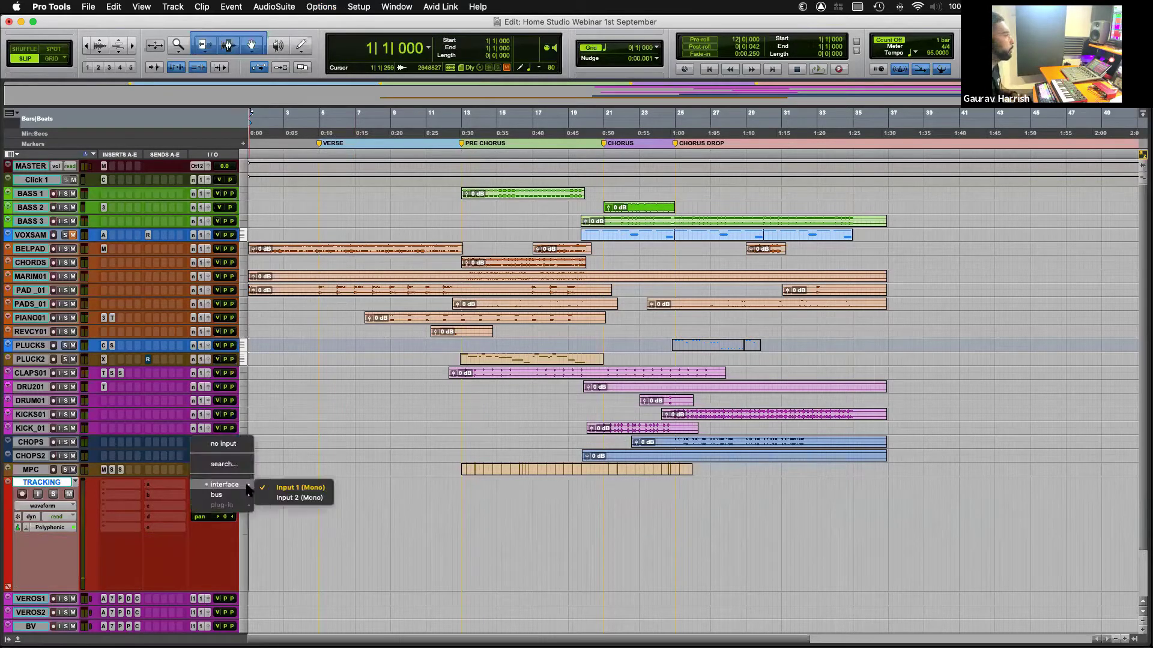
click(277, 489)
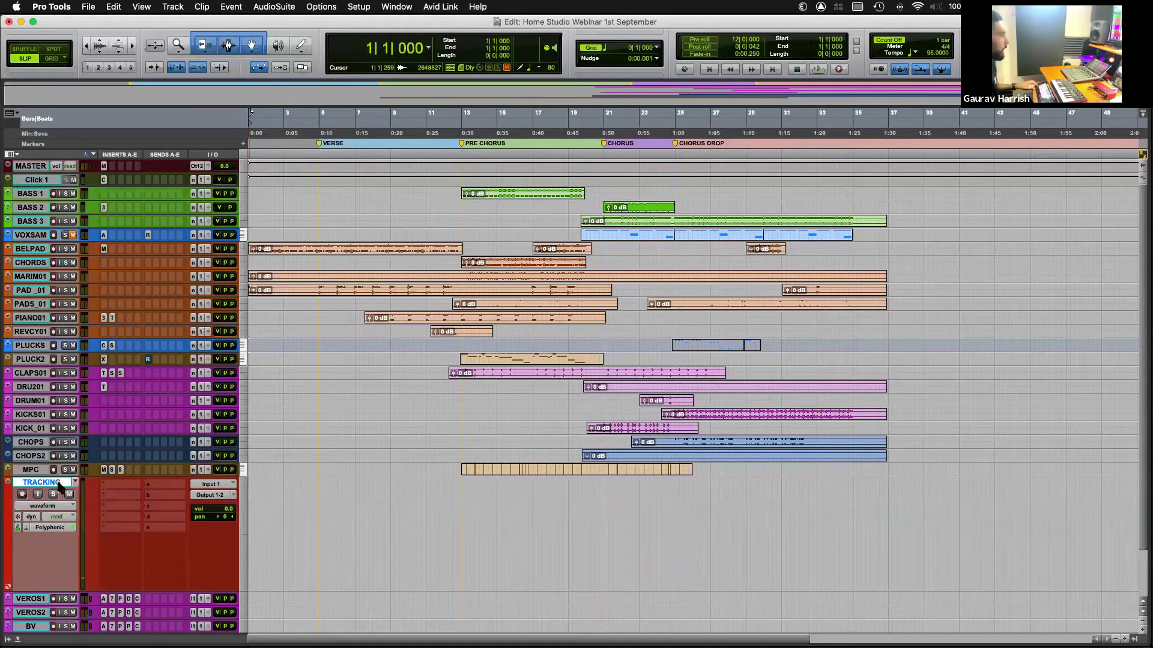
key(ctrl+super+Down)
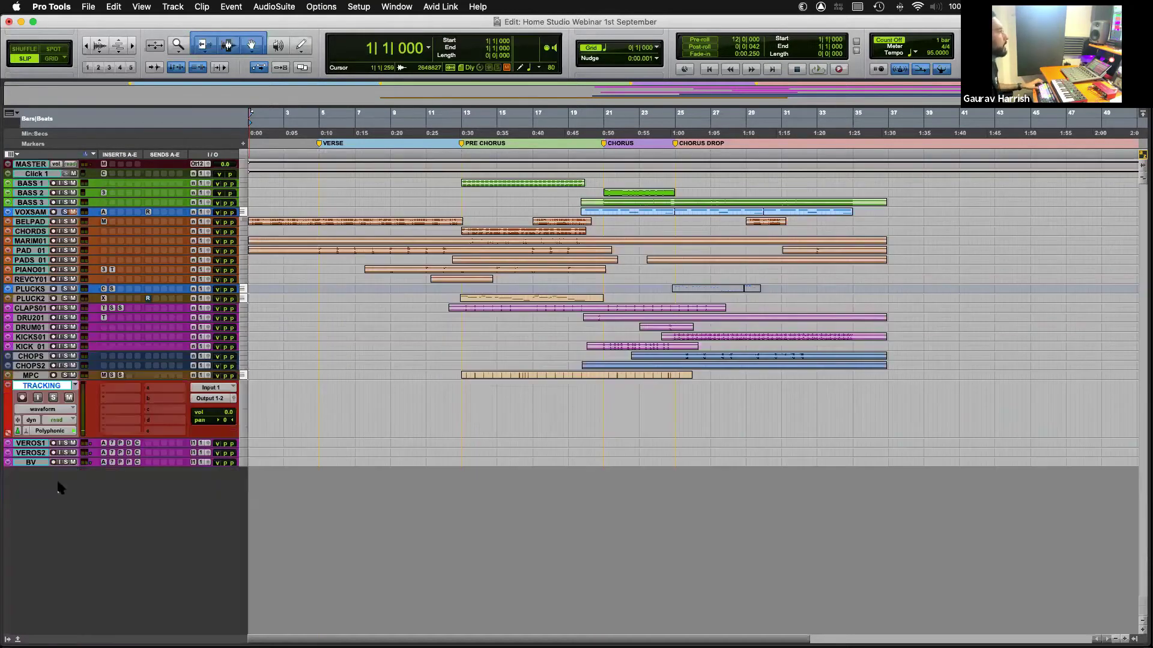
click(23, 398)
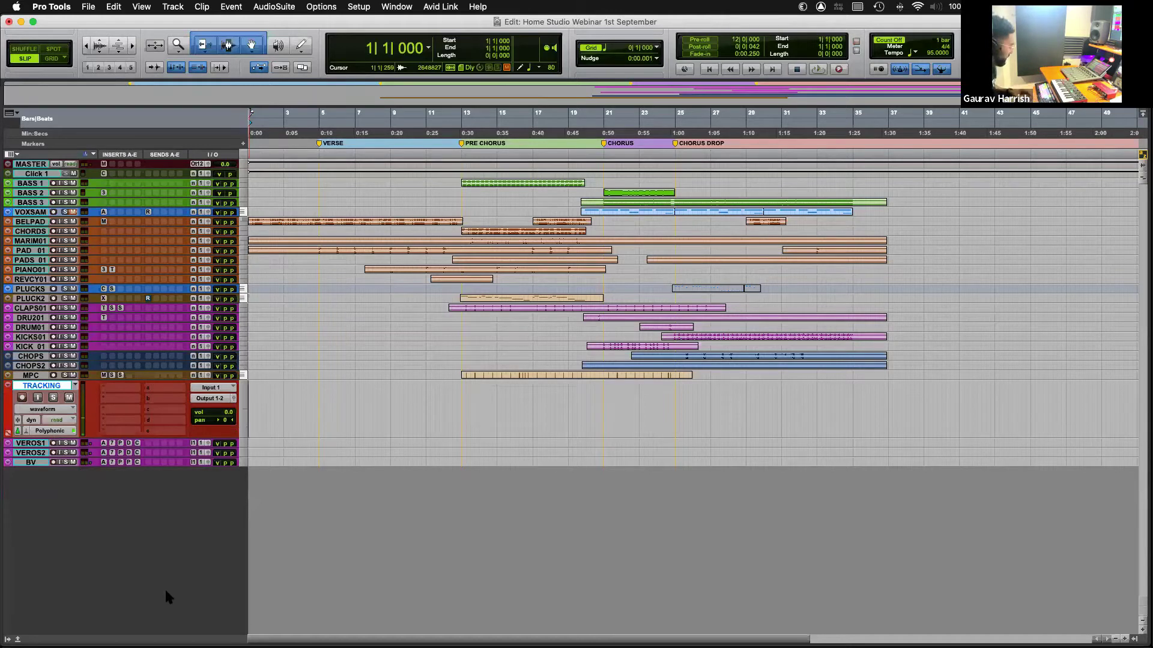
Step: Open the Workspace browser at the Avid folder of the track presets and look into its Channel Strips folder
key(super+equal)
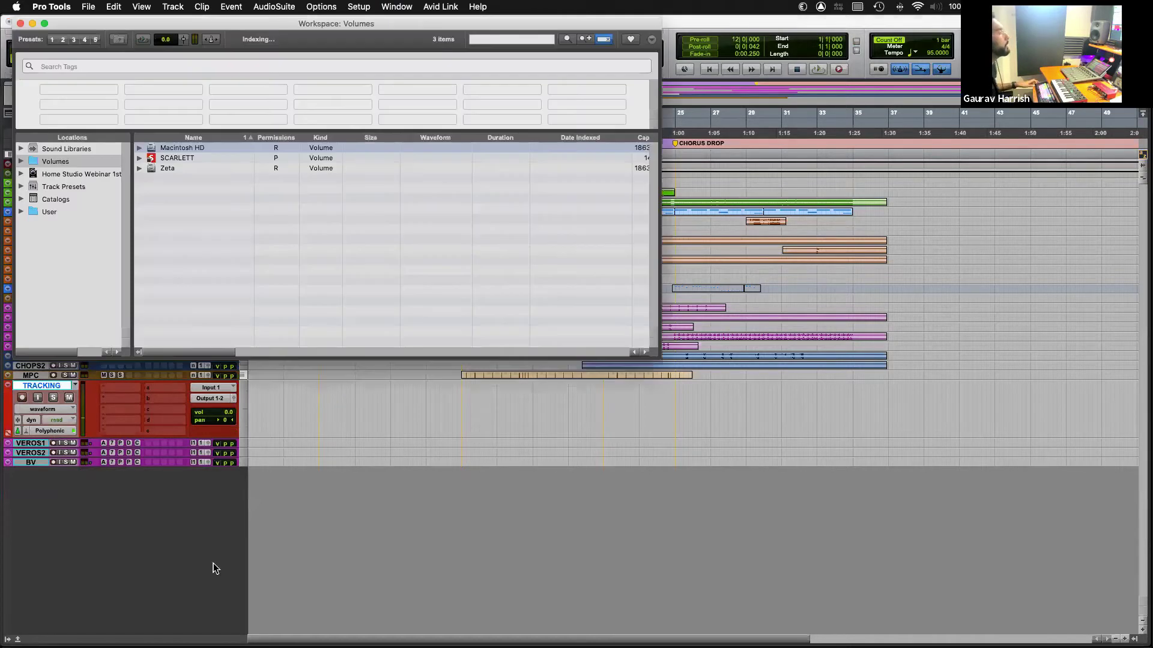
click(84, 186)
click(147, 147)
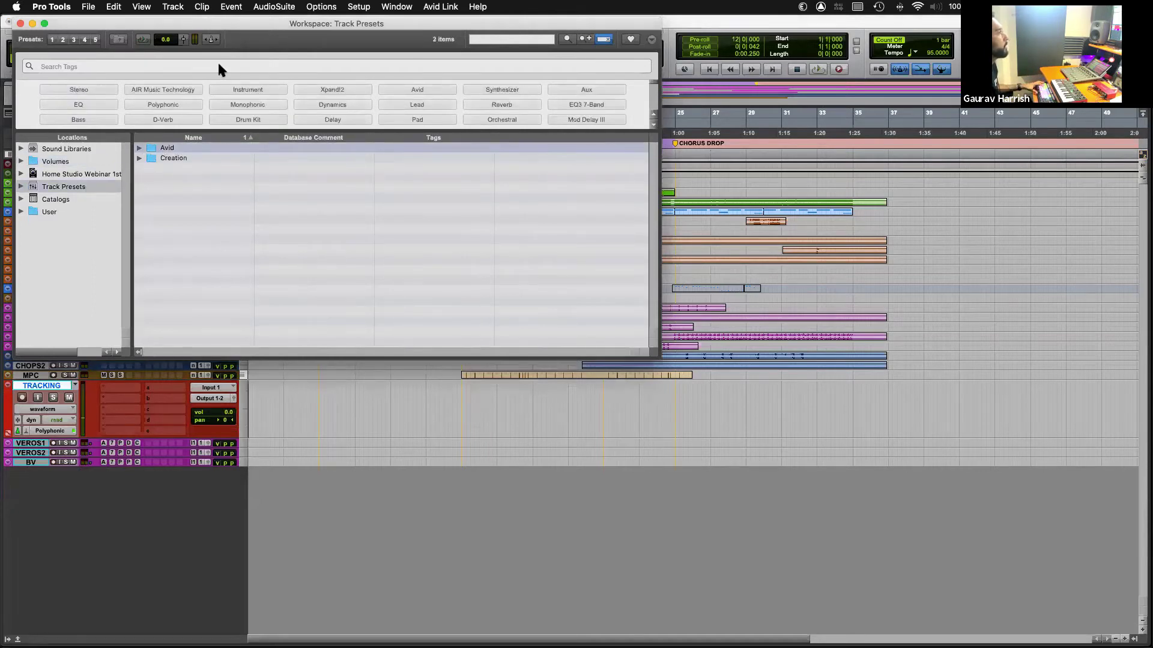
drag(232, 27, 260, 207)
double_click(187, 328)
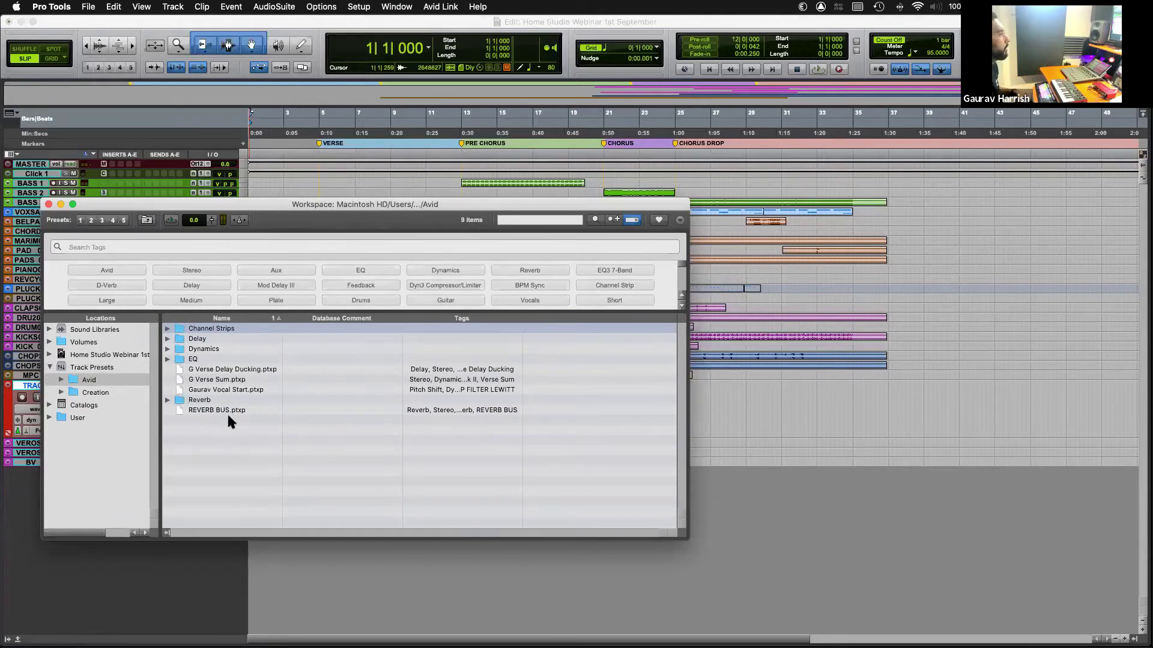
click(168, 329)
click(168, 329)
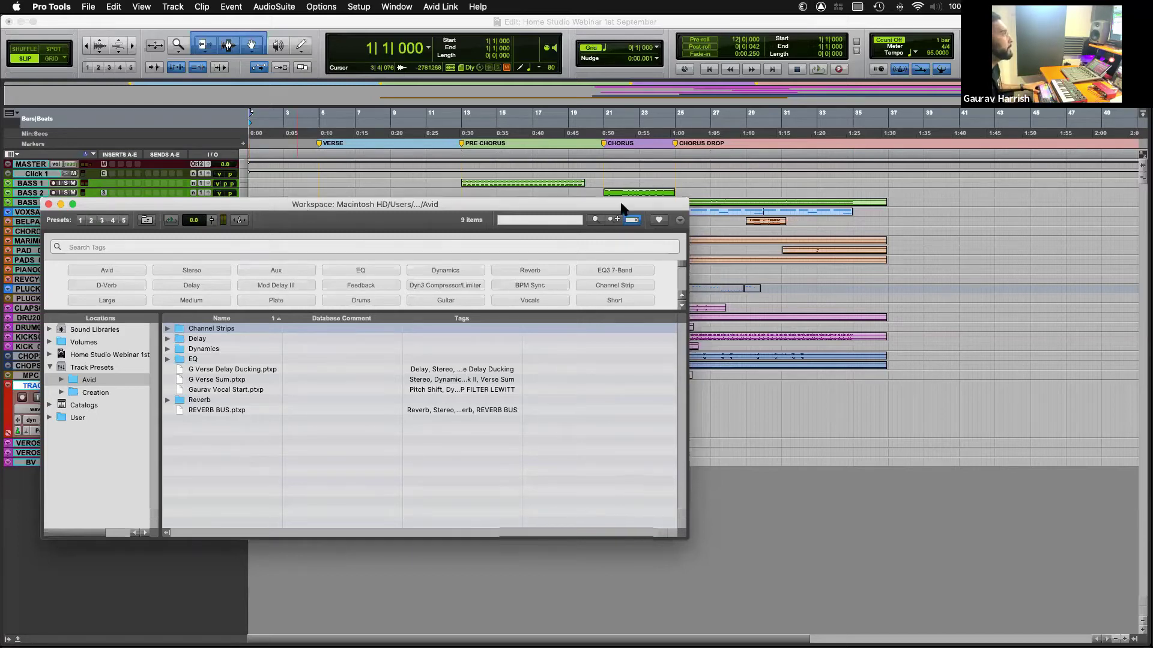
Step: Add the REVERB BUS track preset to the session below the BV track and enlarge the new track
drag(300, 203, 661, 202)
drag(575, 410, 331, 496)
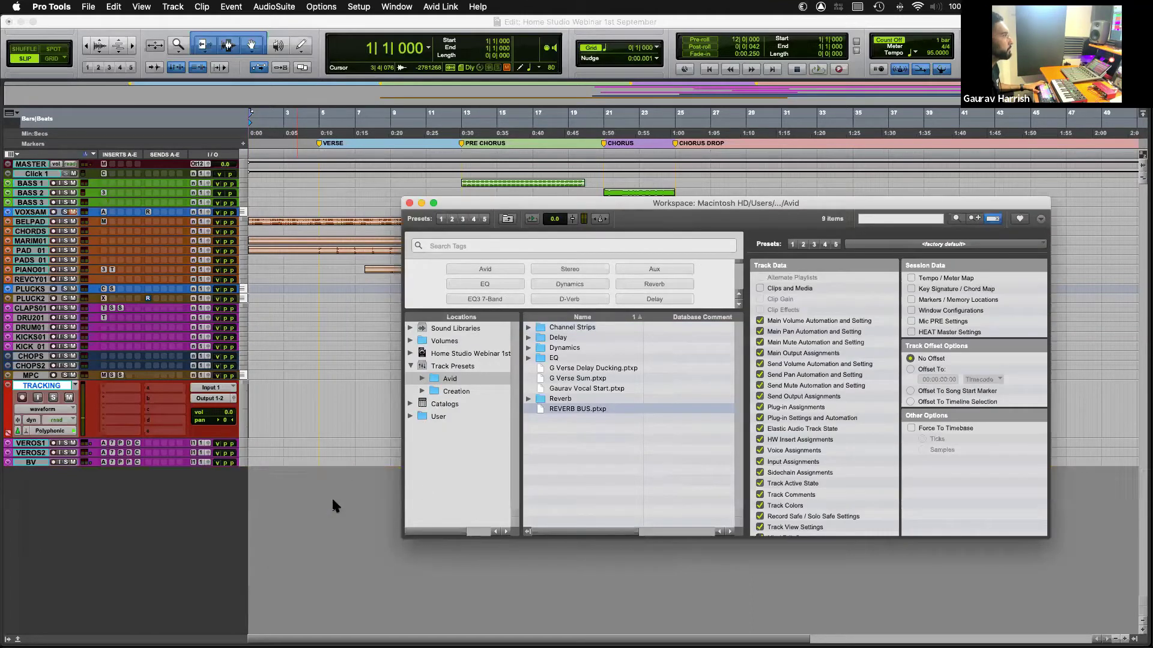
click(410, 204)
click(48, 474)
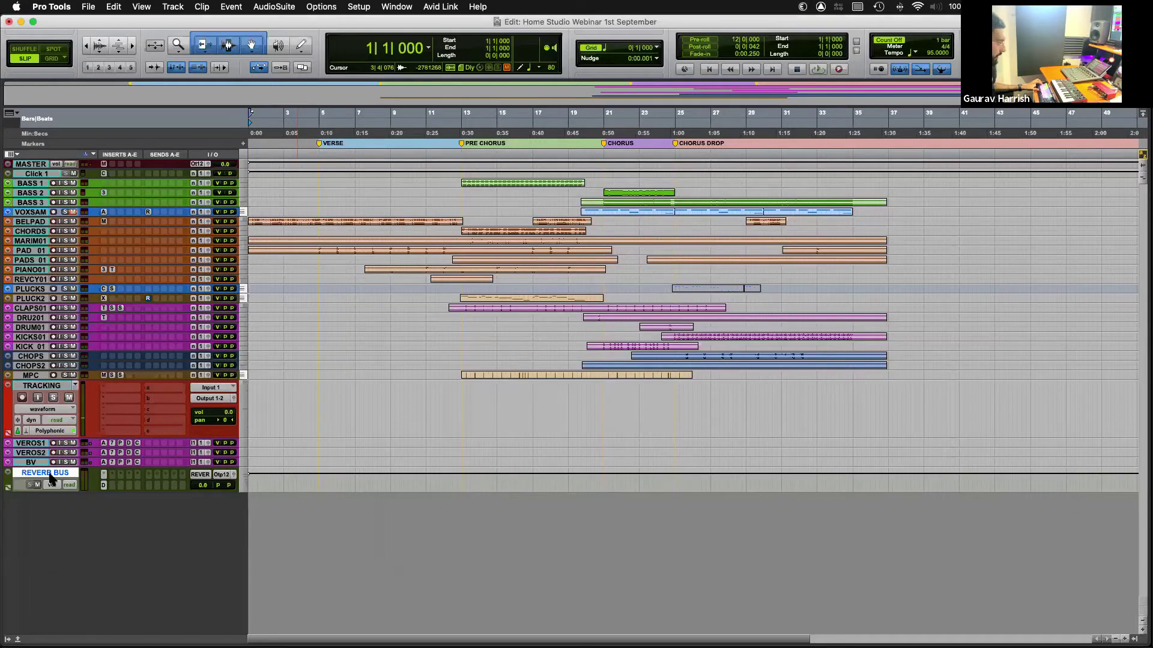
key(ctrl+Up)
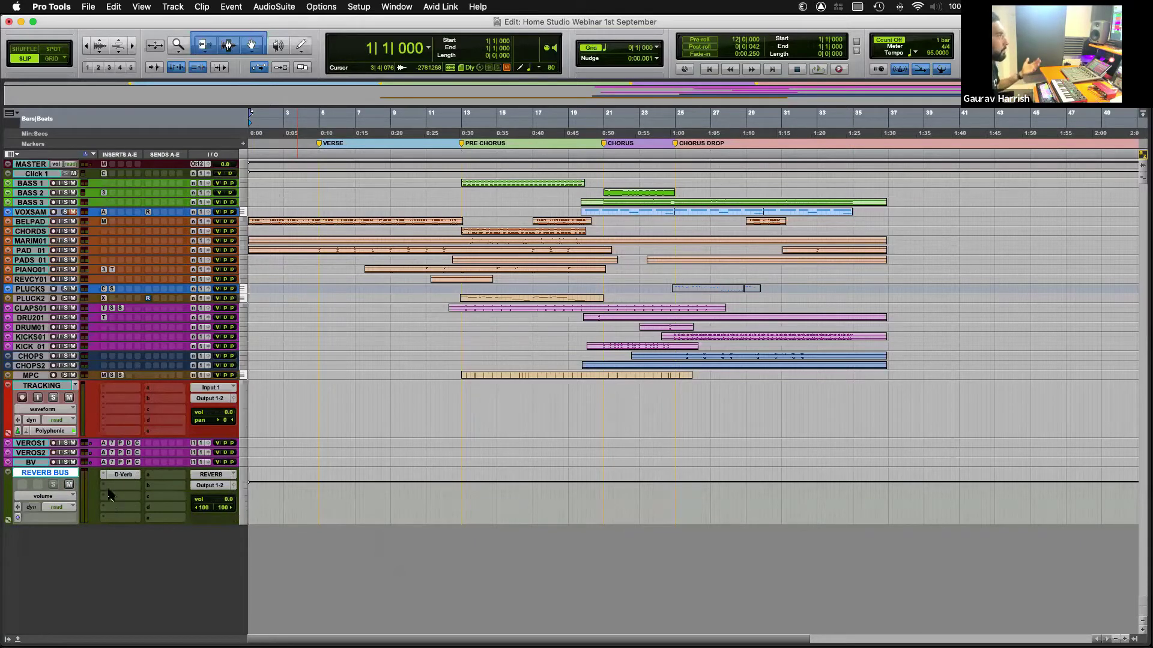
Step: Add a send from the TRACKING track to the REVERB (Stereo) bus and raise its level to about -20 dB
click(159, 388)
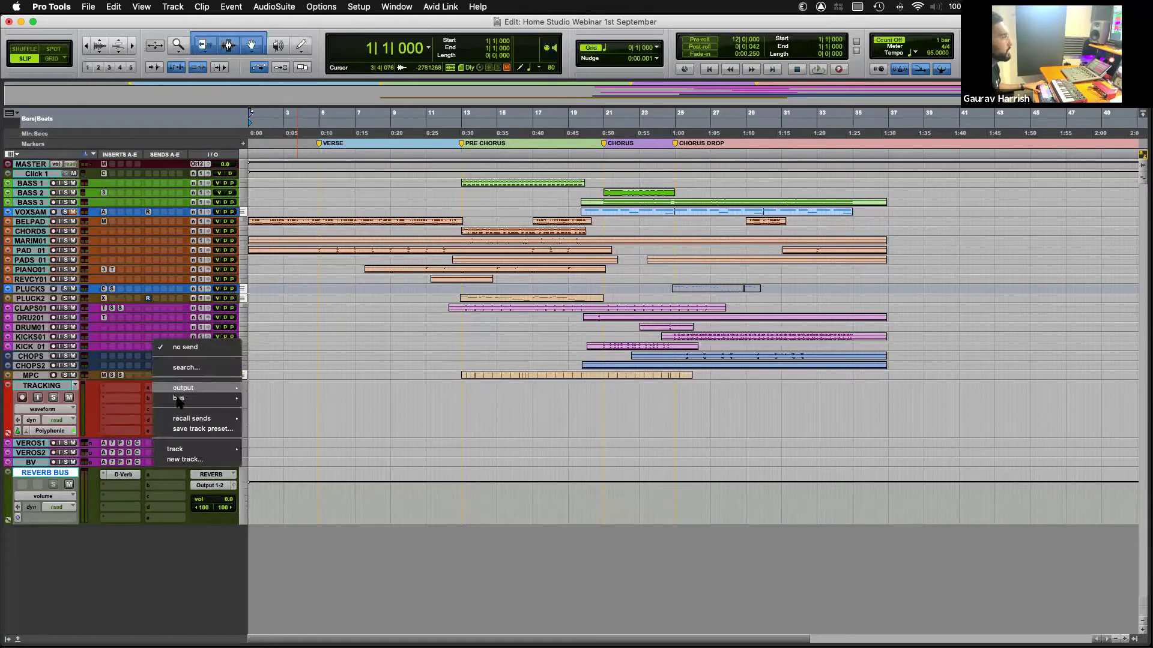
mouse_move(180, 399)
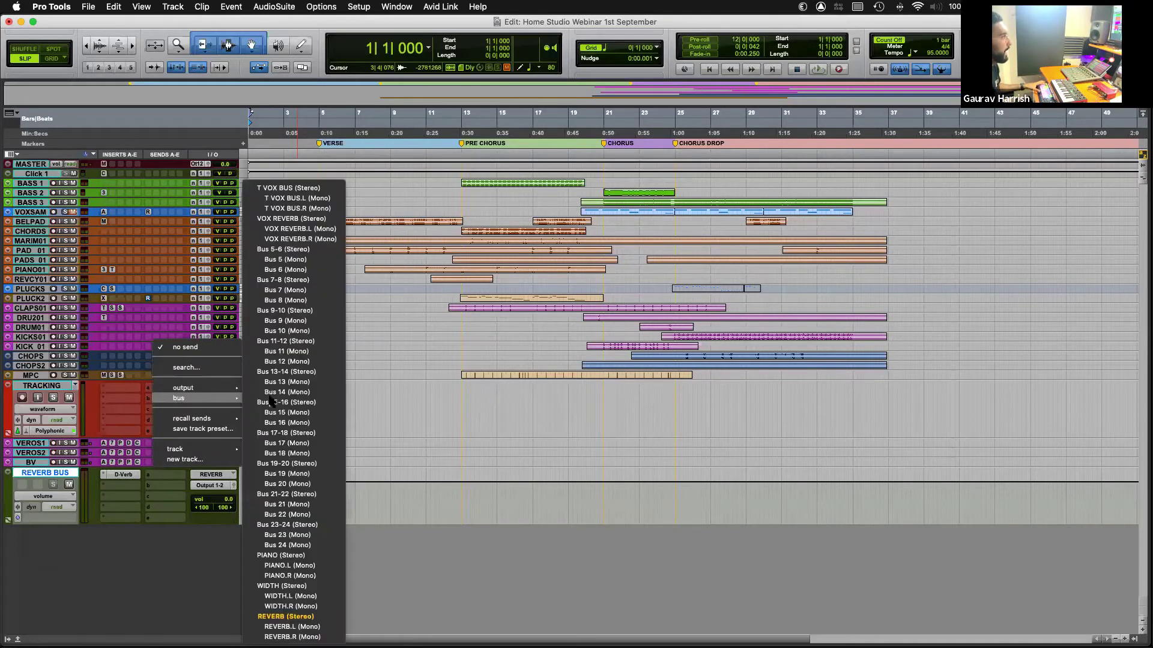
click(294, 617)
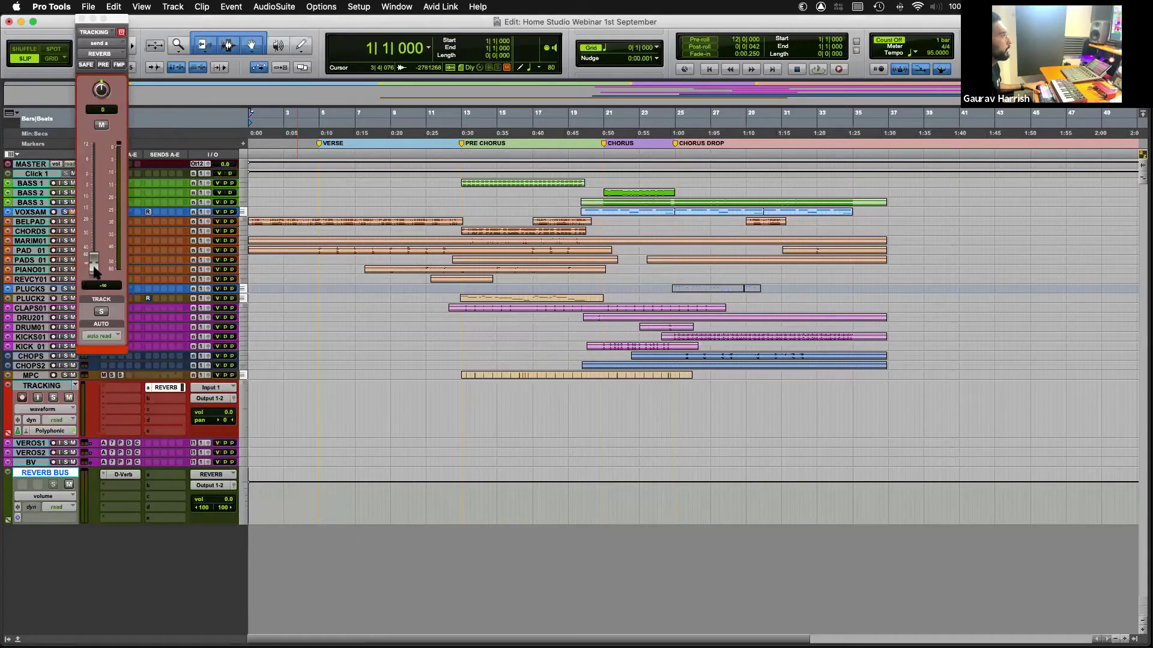
drag(93, 265, 92, 217)
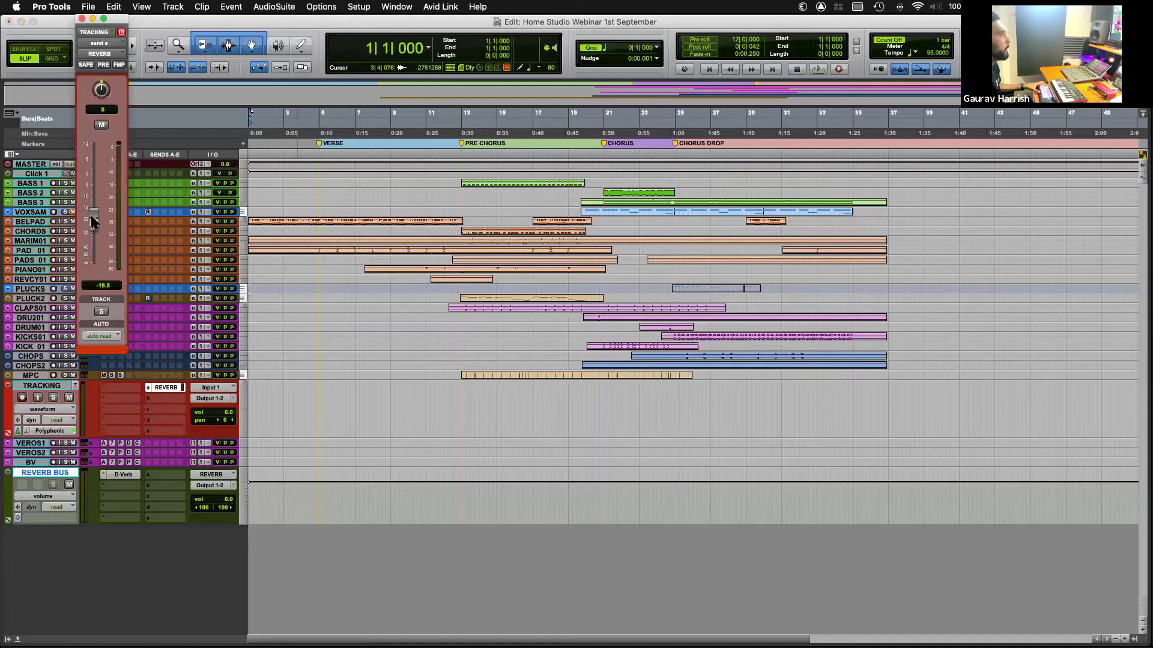
Step: Record-enable the TRACKING track, lower its reverb send level slightly and close the send window
click(38, 386)
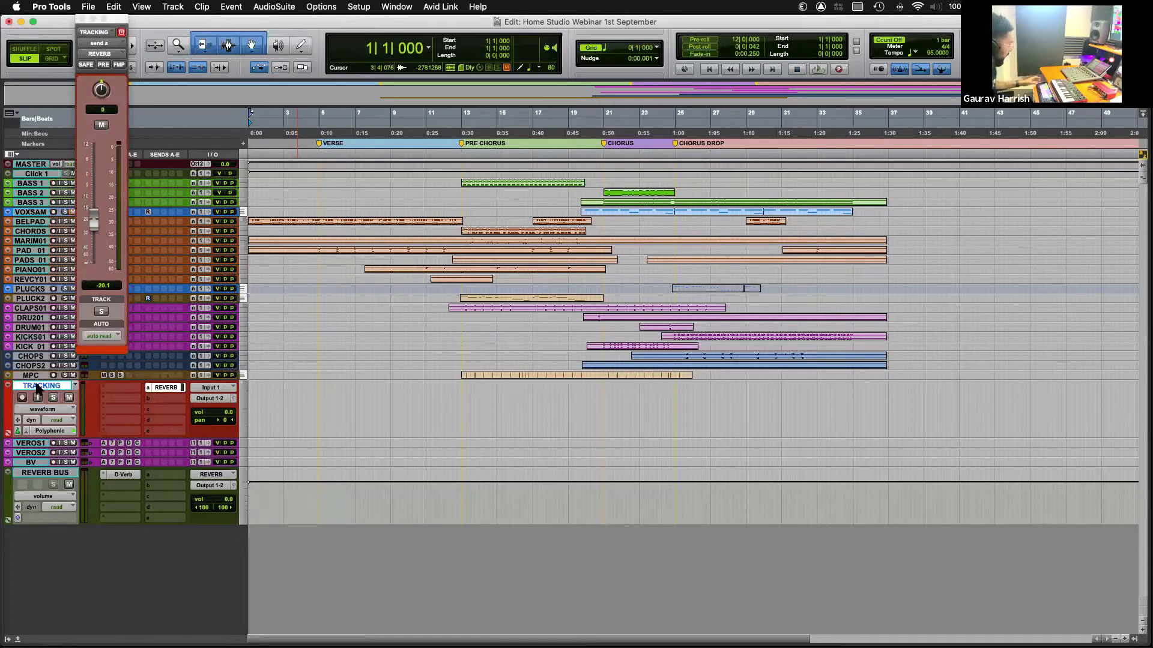
key(shift+r)
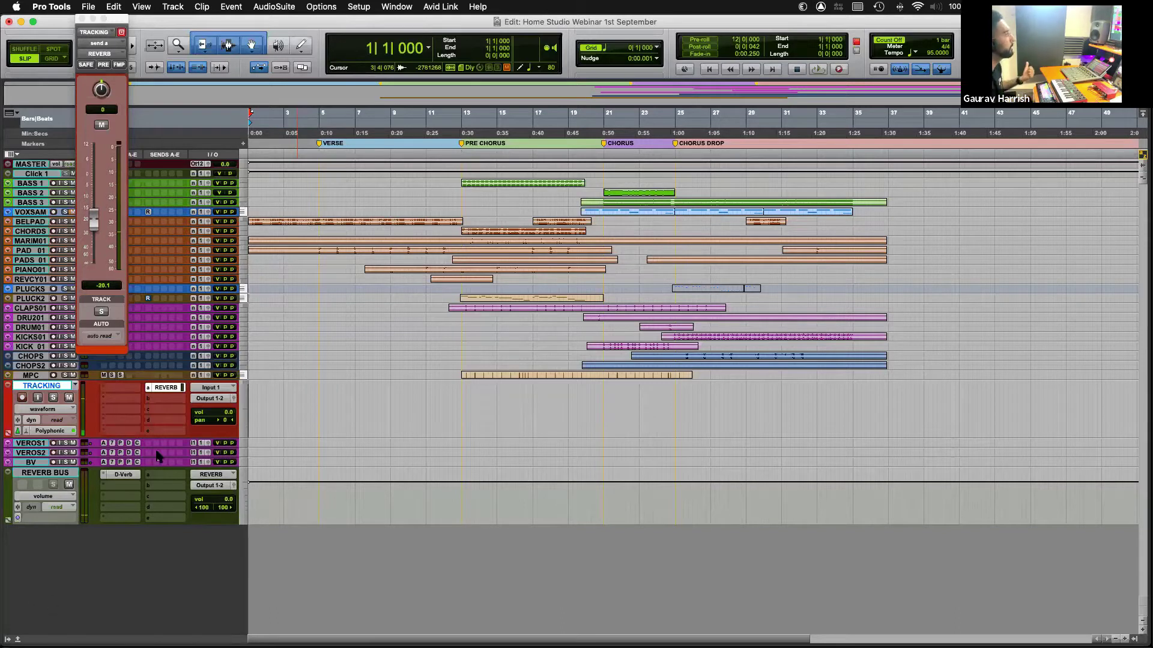
mouse_move(96, 223)
mouse_down()
mouse_move(94, 201)
mouse_move(93, 226)
mouse_up()
click(82, 19)
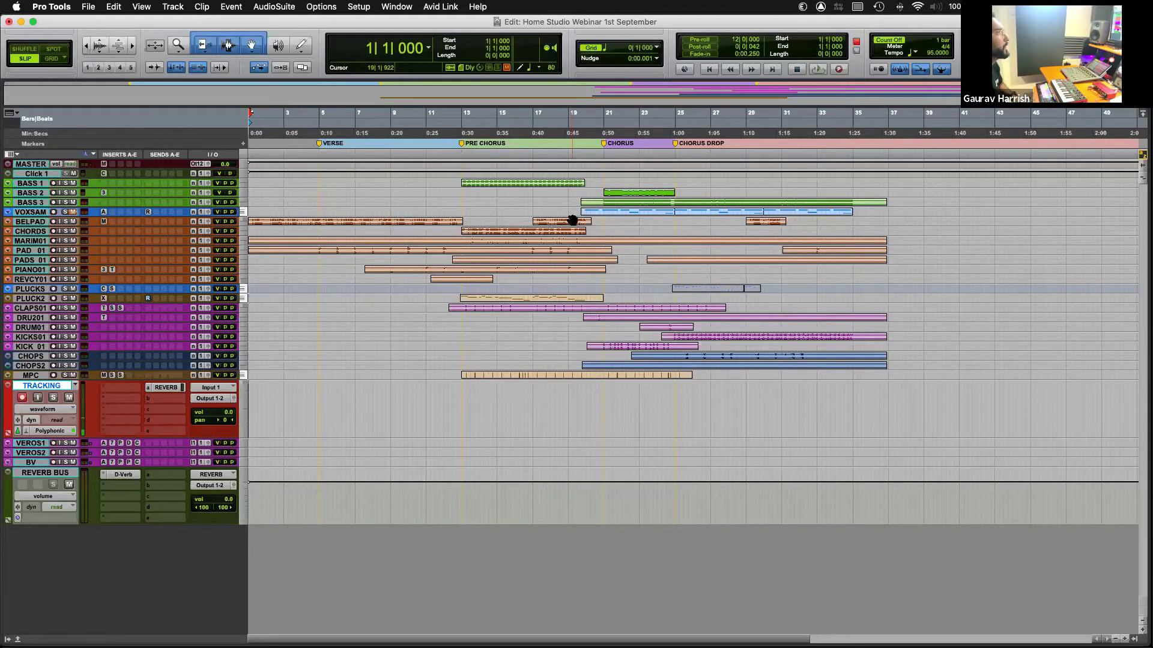
Step: Play the session from just before the CHORUS DROP marker and stop playback
click(671, 154)
key(space)
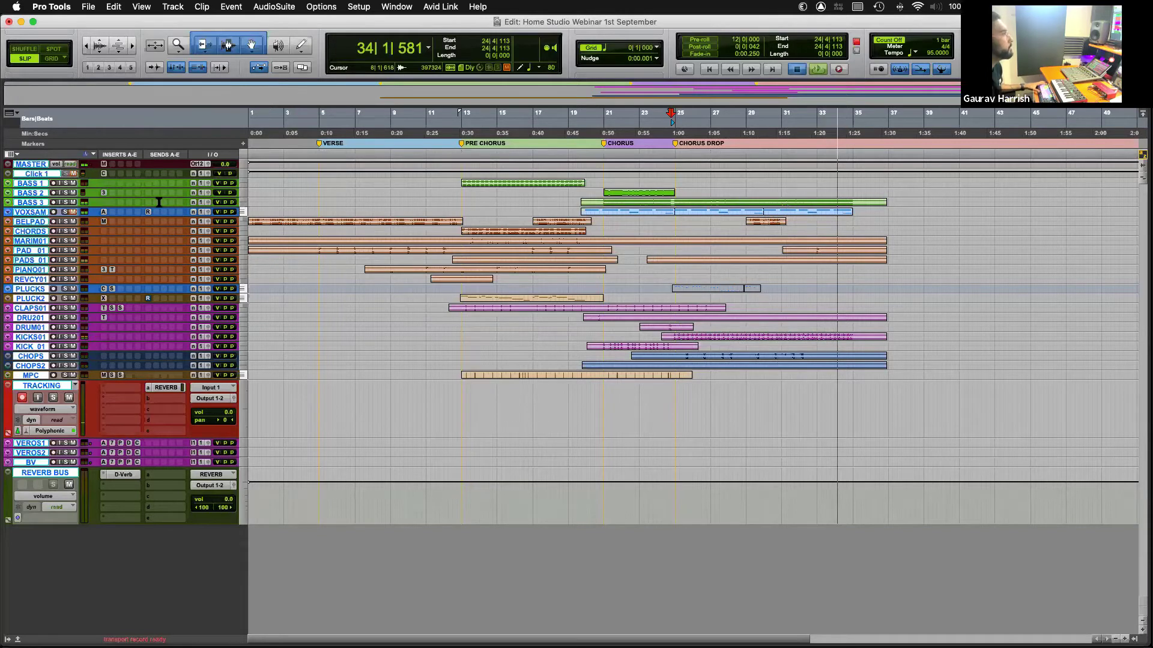
key(space)
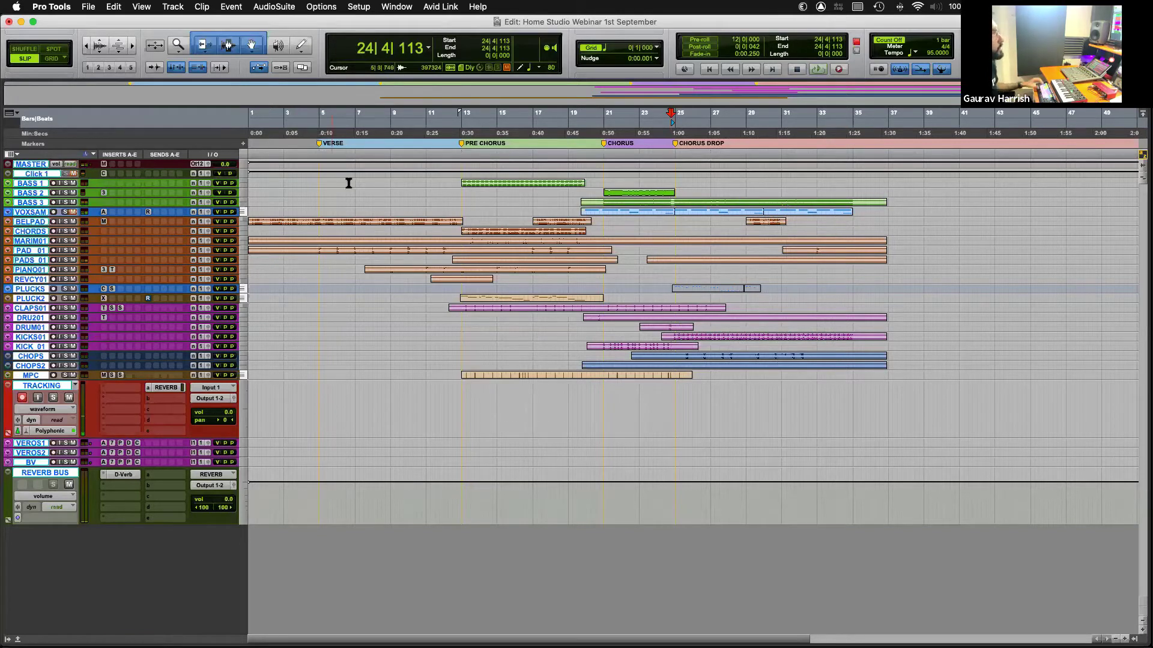
Step: Move the edit cursor to the start of the VERSE section, and from there to the start of PRE CHORUS
click(317, 134)
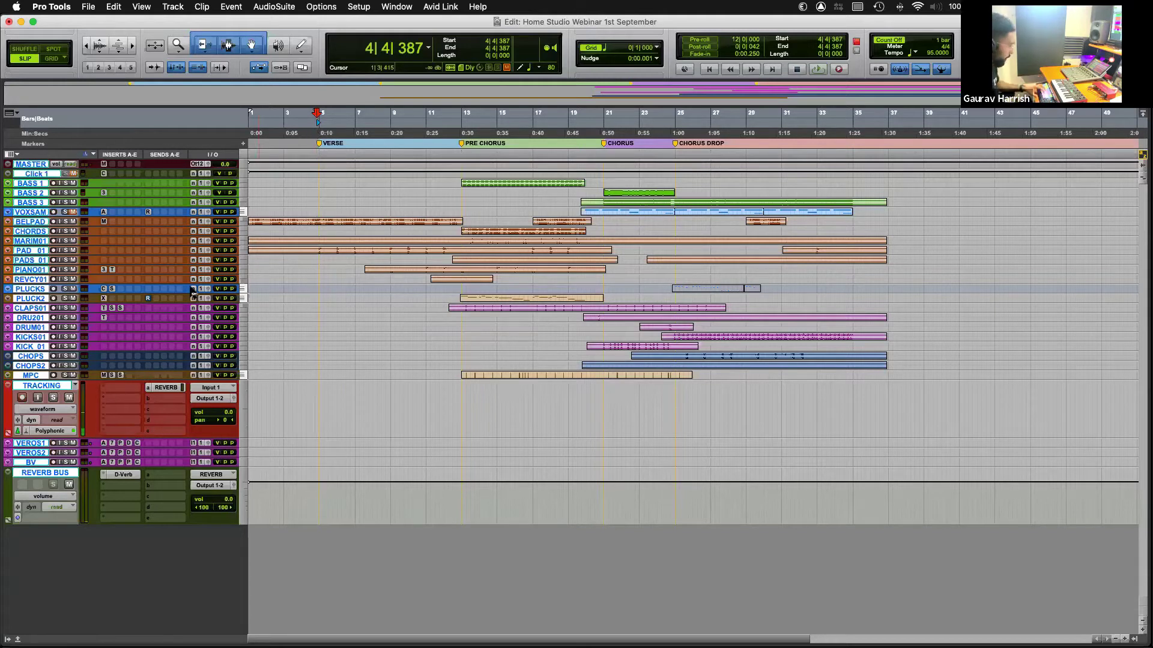
click(37, 462)
click(55, 387)
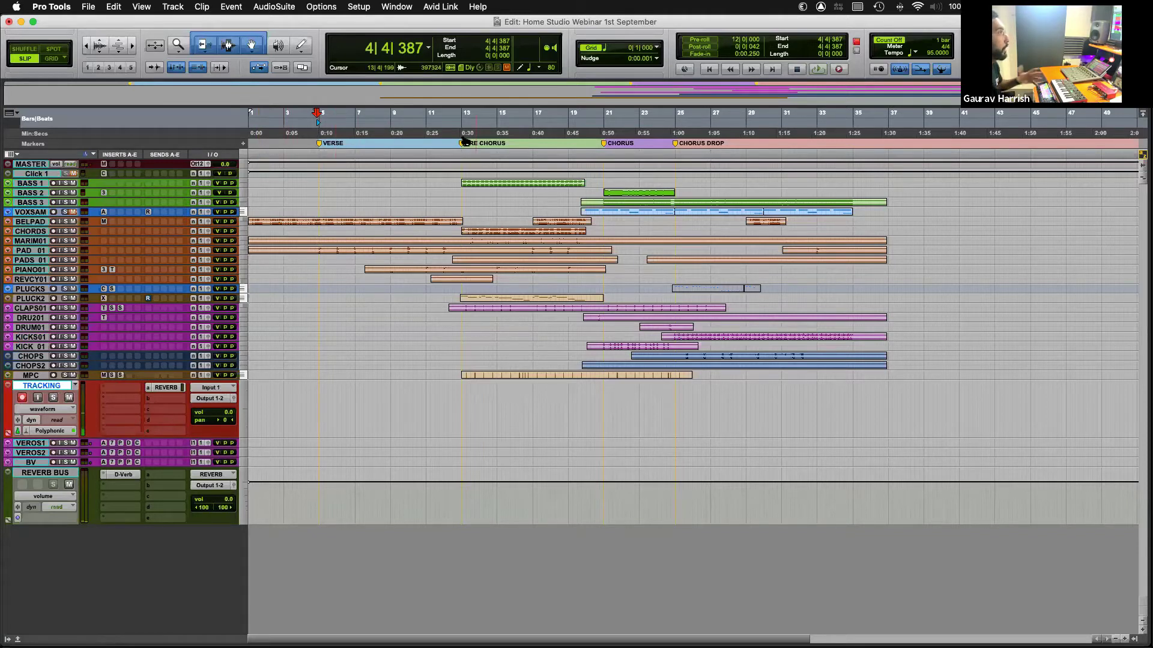
drag(460, 113, 461, 113)
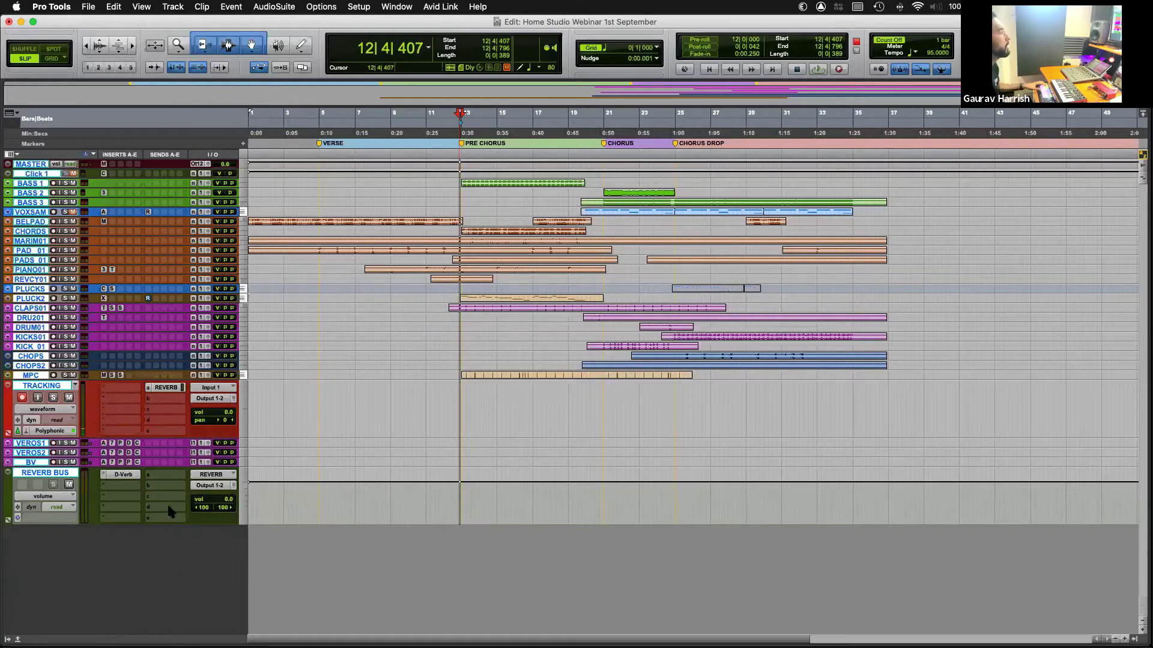
Step: Create a new empty playlist on the TRACKING track for another vocal take
click(75, 387)
click(75, 387)
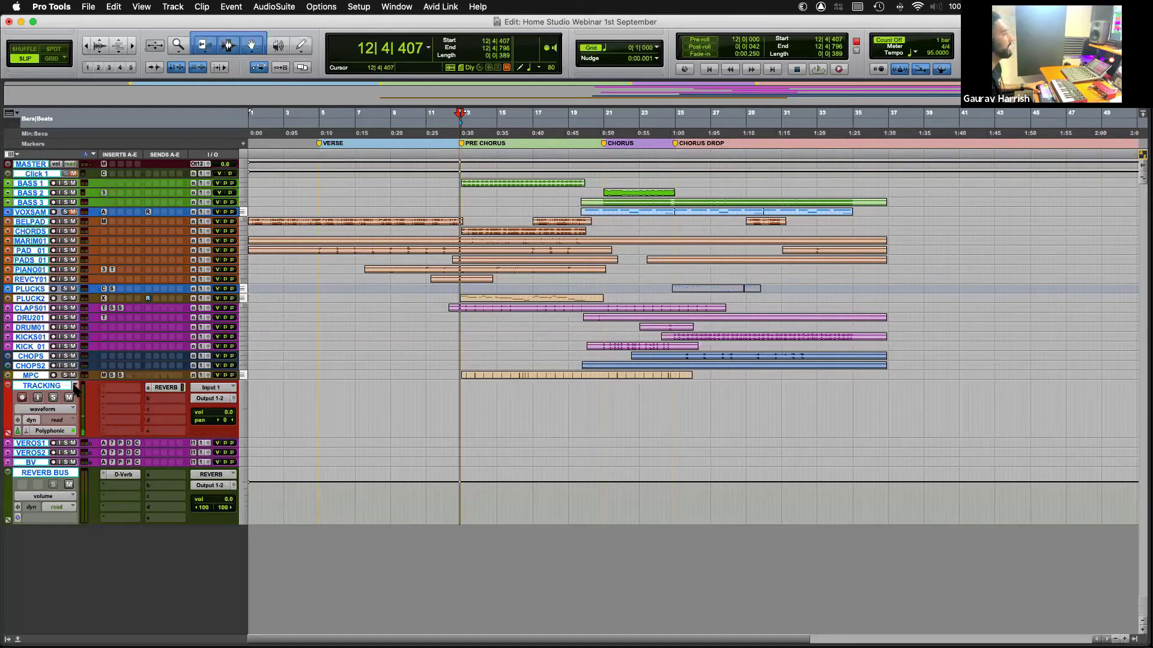
click(76, 386)
click(109, 329)
click(77, 387)
click(110, 330)
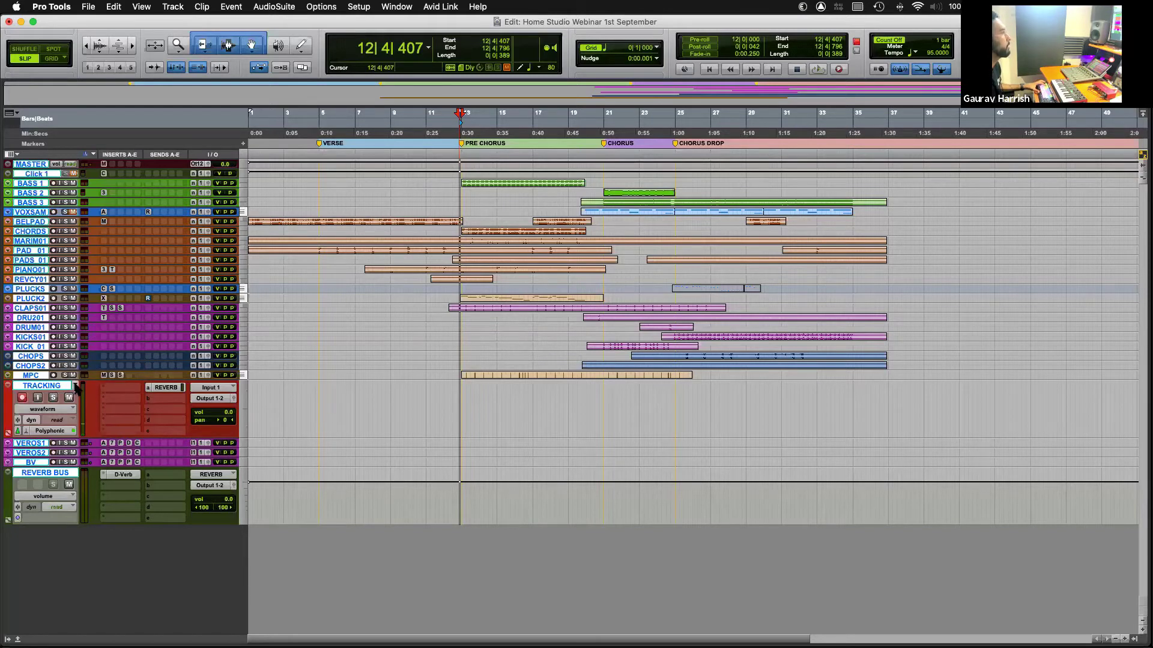
click(75, 386)
click(105, 329)
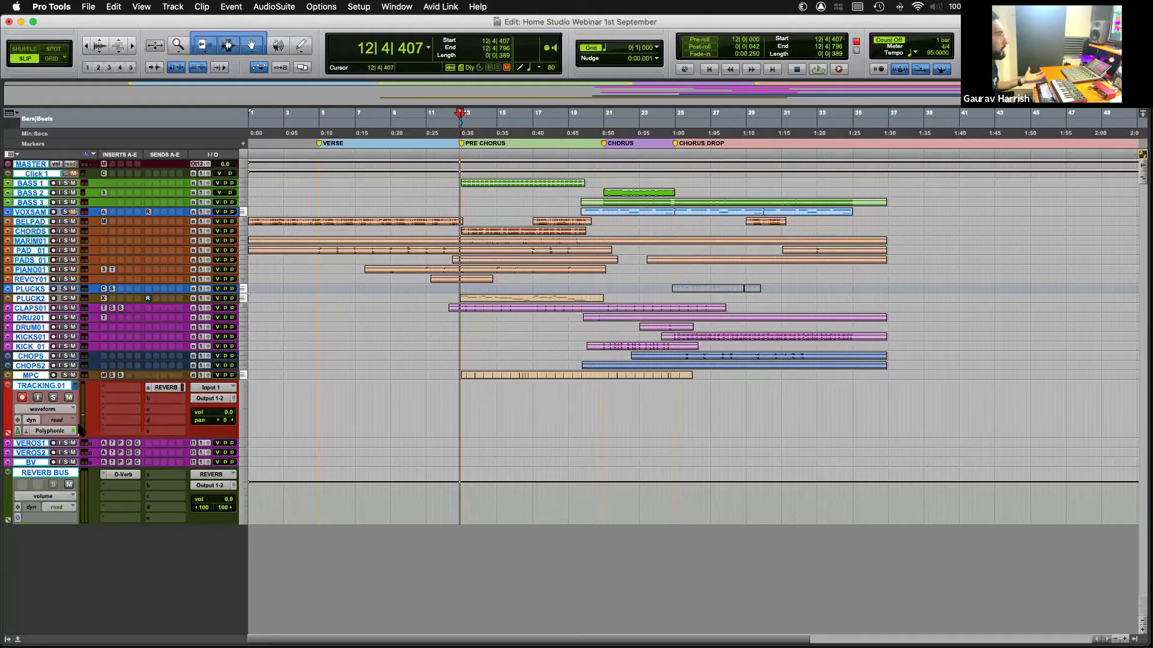
Step: Switch the TRACKING.01 track's view to playlists
click(45, 410)
click(46, 410)
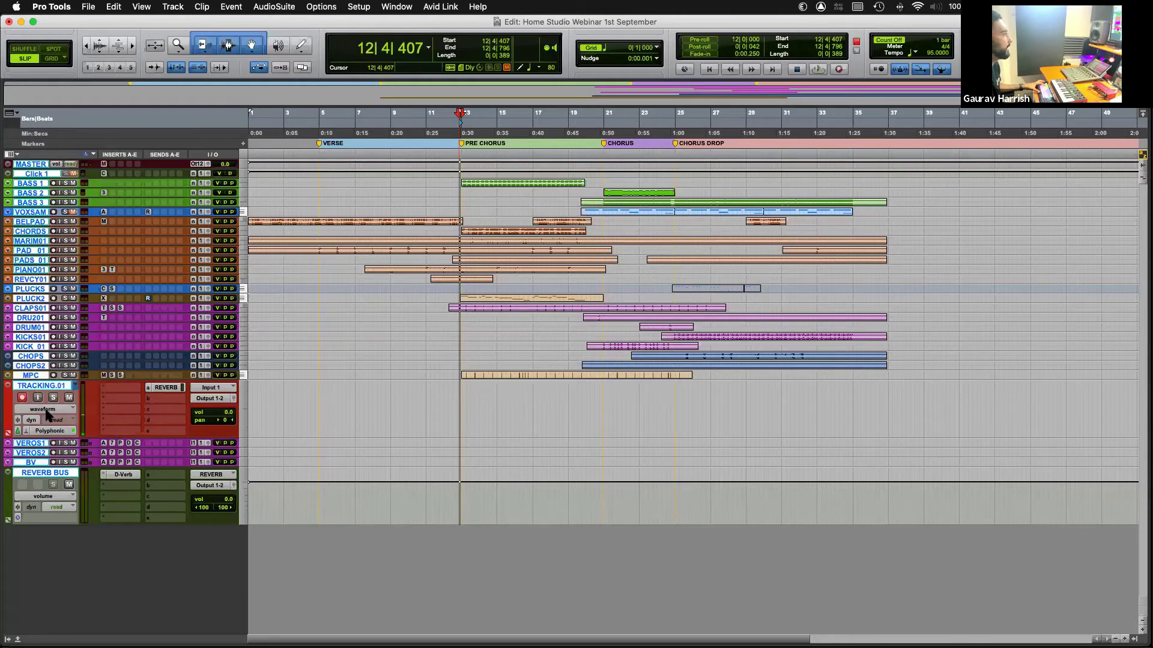
click(55, 409)
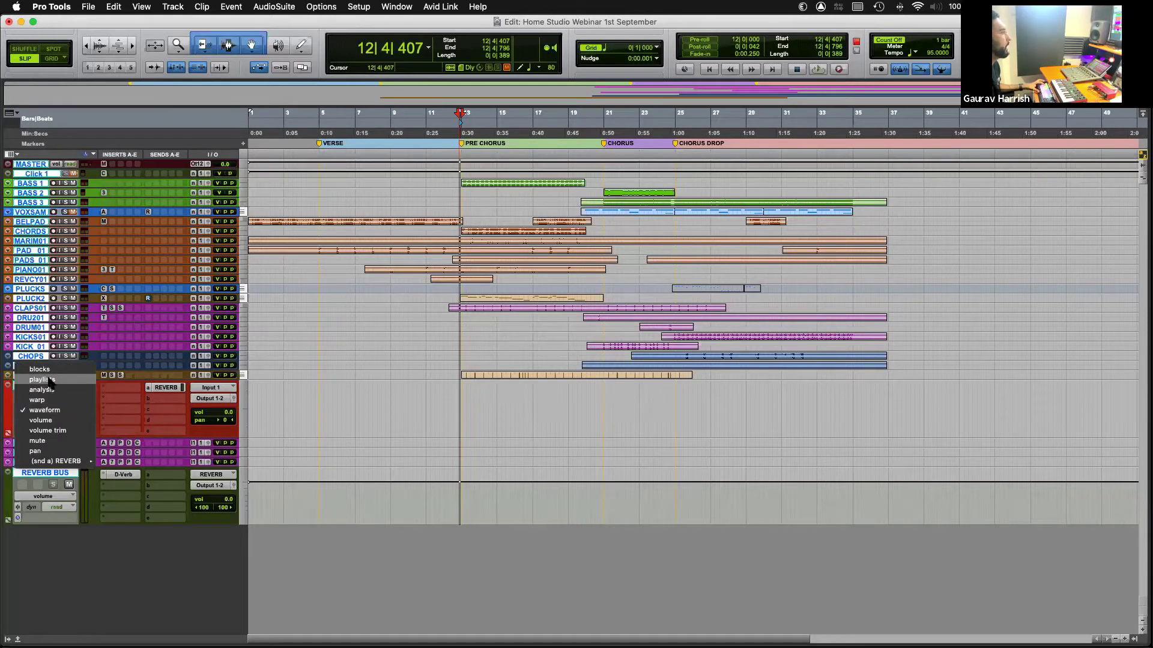
click(49, 379)
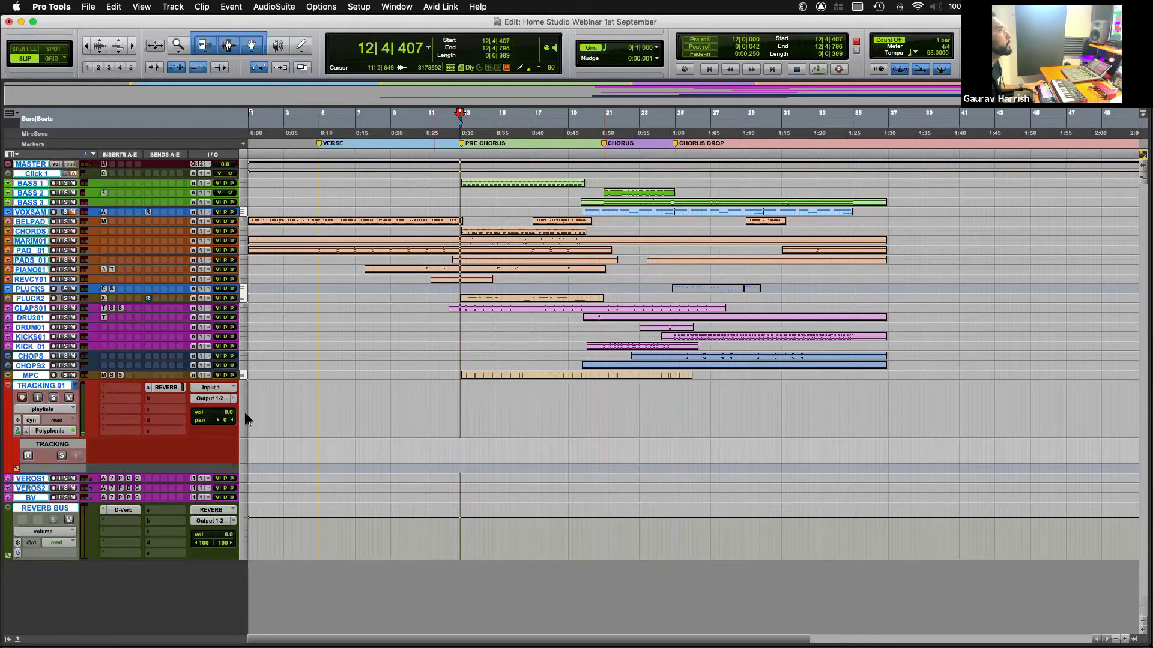
Step: Select the whole VERSE section on the timeline, from its marker to the PRE CHORUS marker, across all tracks
click(320, 114)
drag(410, 117, 461, 117)
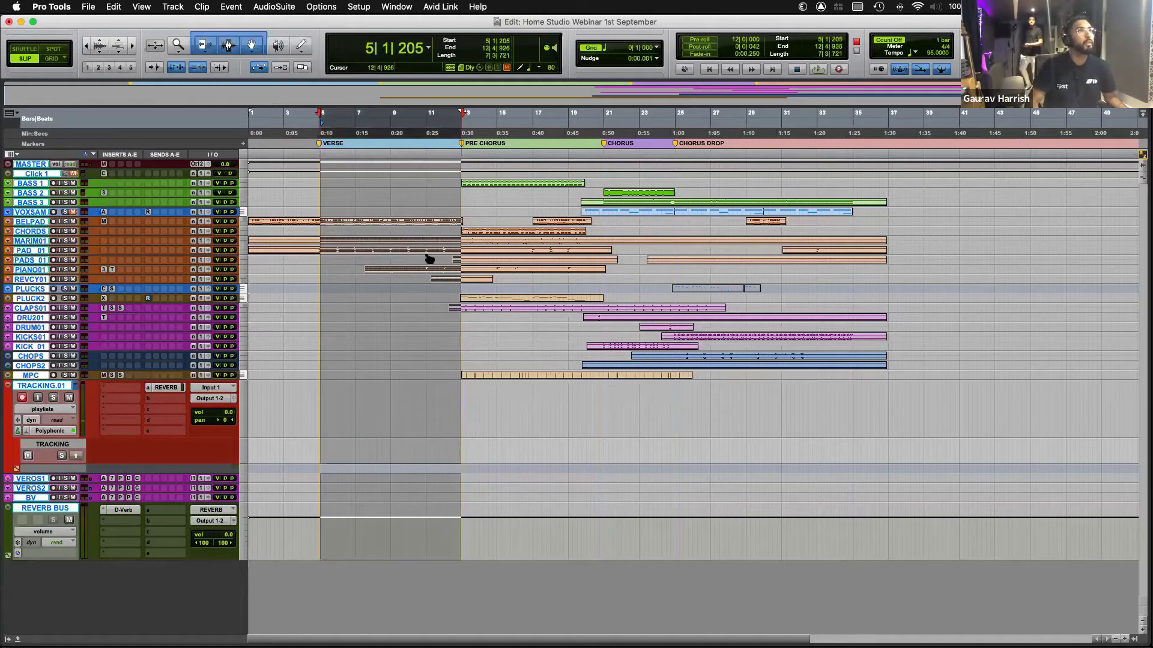
key(super+bracketright)
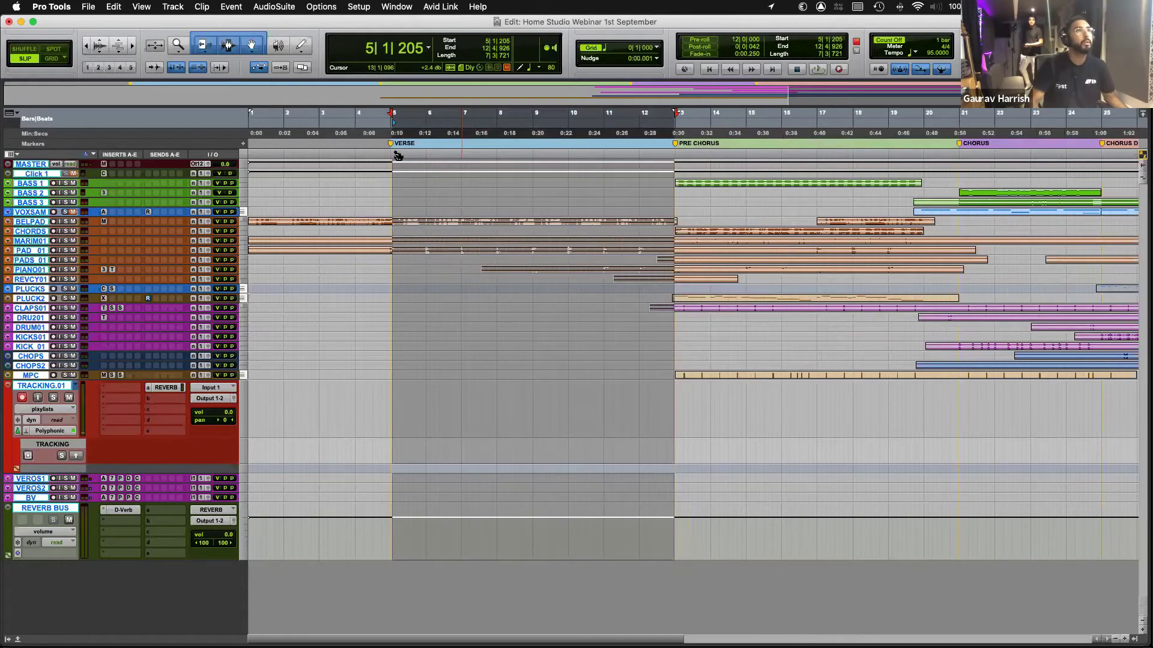
key(super+bracketright)
key(super+bracketleft)
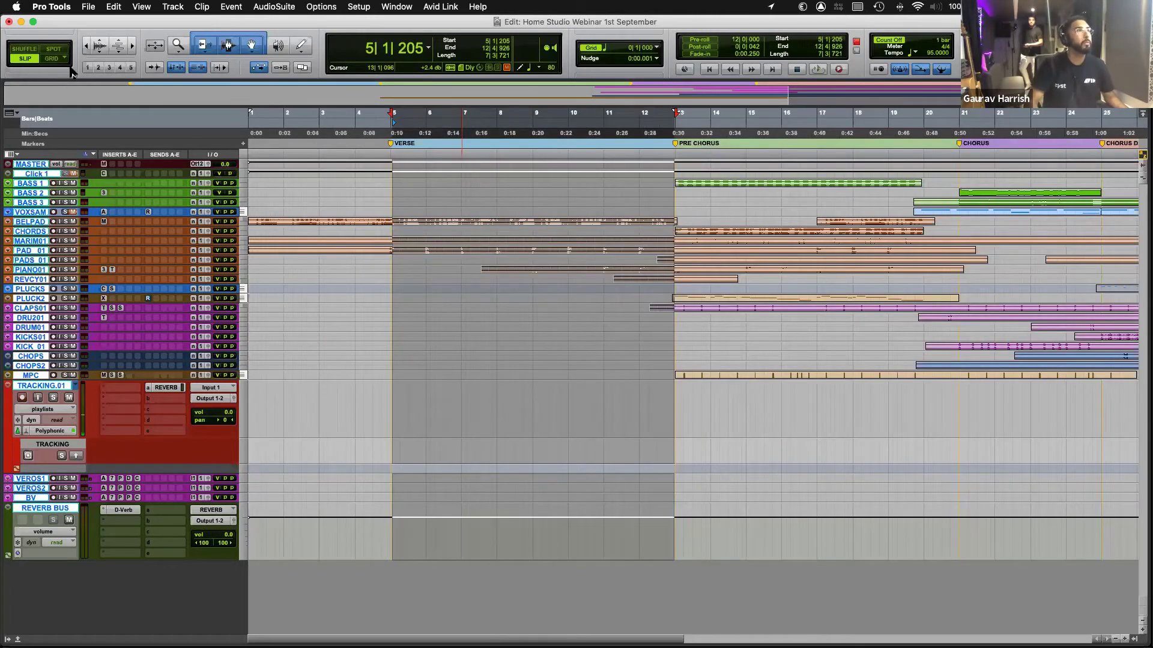
Step: Switch to Grid mode and reselect the verse range across all tracks, from 5|1|000 to 13|2|000
click(51, 60)
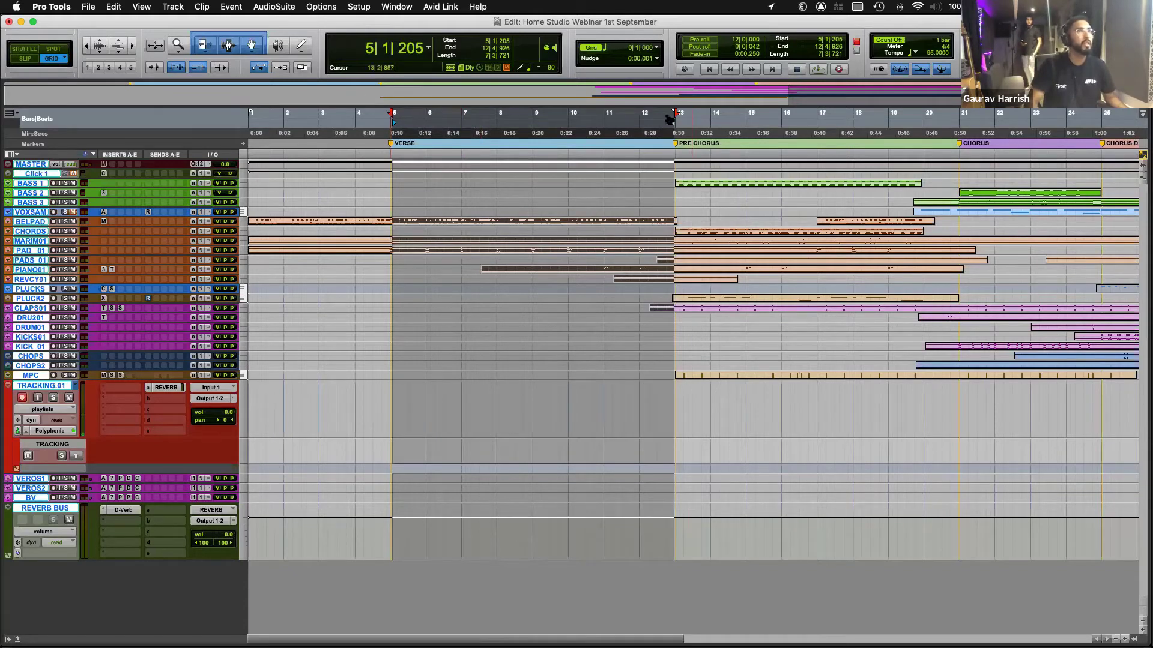
click(684, 114)
drag(685, 114, 391, 114)
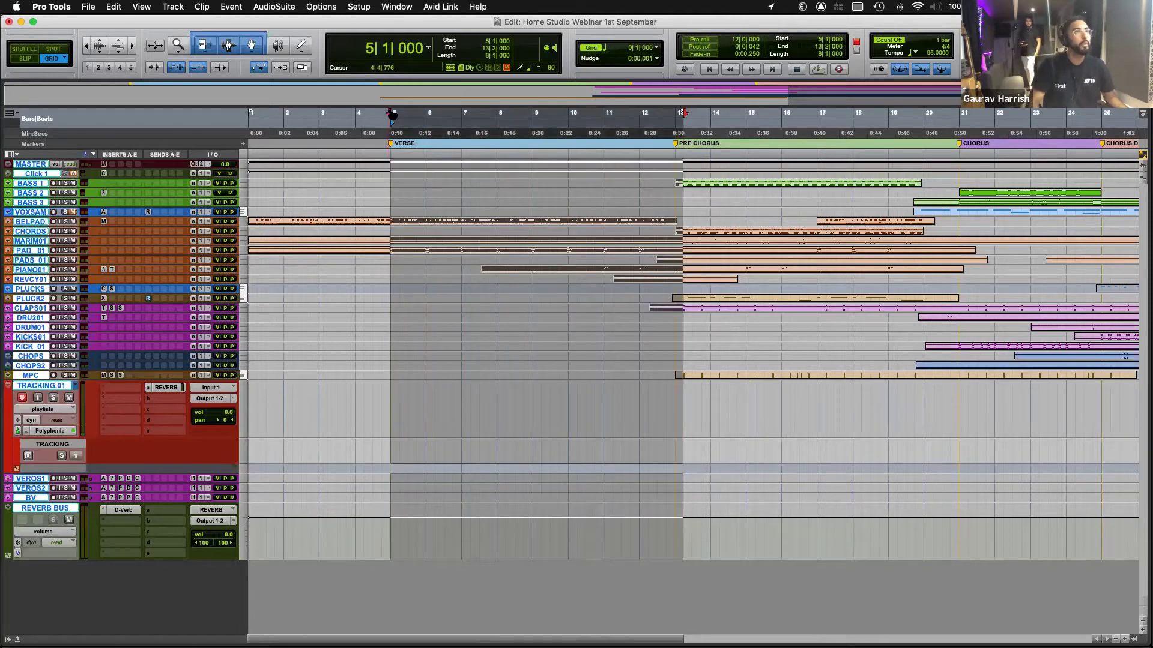
Step: Set the playback start to bar 4 and record a vocal take over the verse selection on TRACKING.01
click(359, 124)
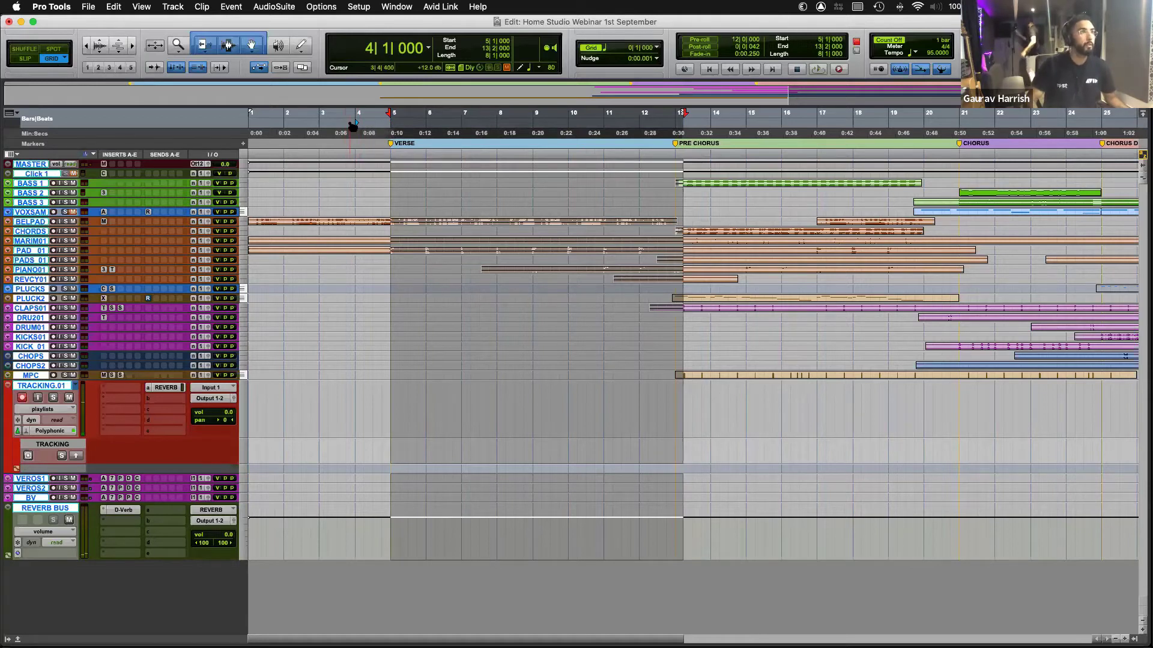
key(space)
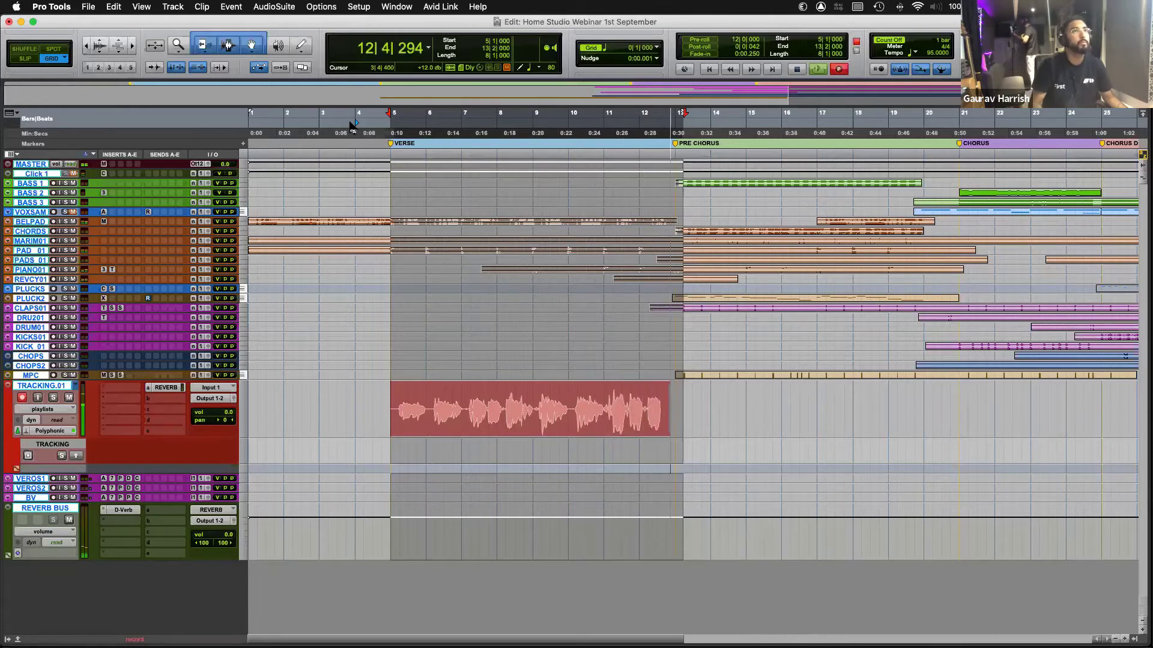
key(space)
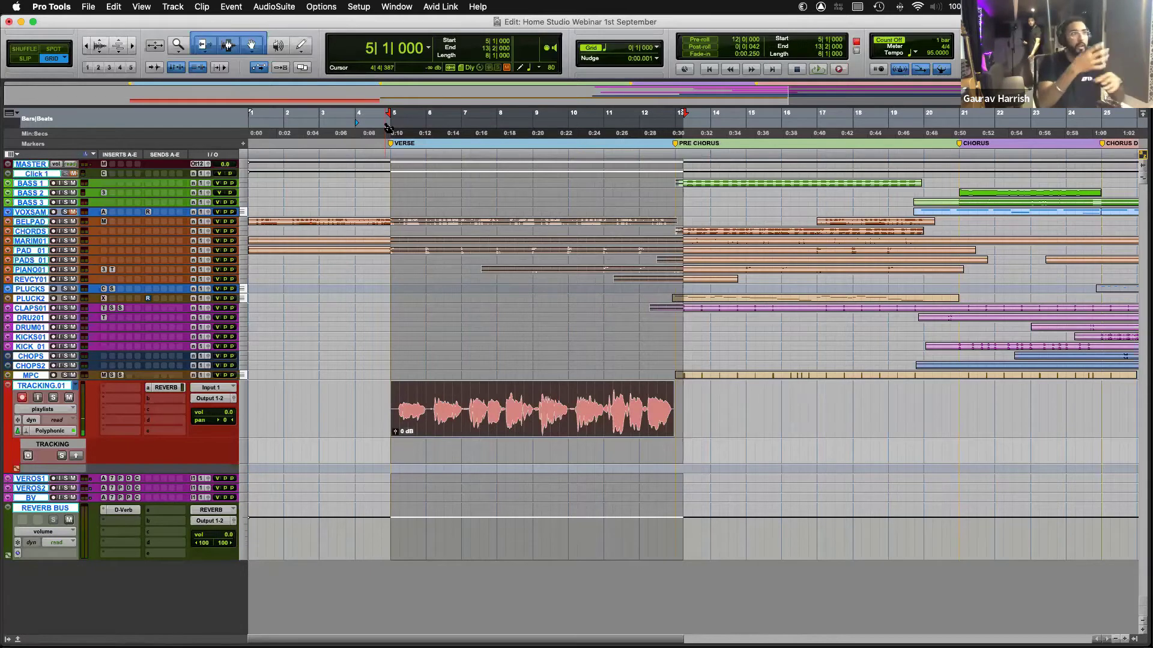
Step: Record two more vocal takes over the same verse selection on TRACKING.01
key(alt+super+space)
key(space)
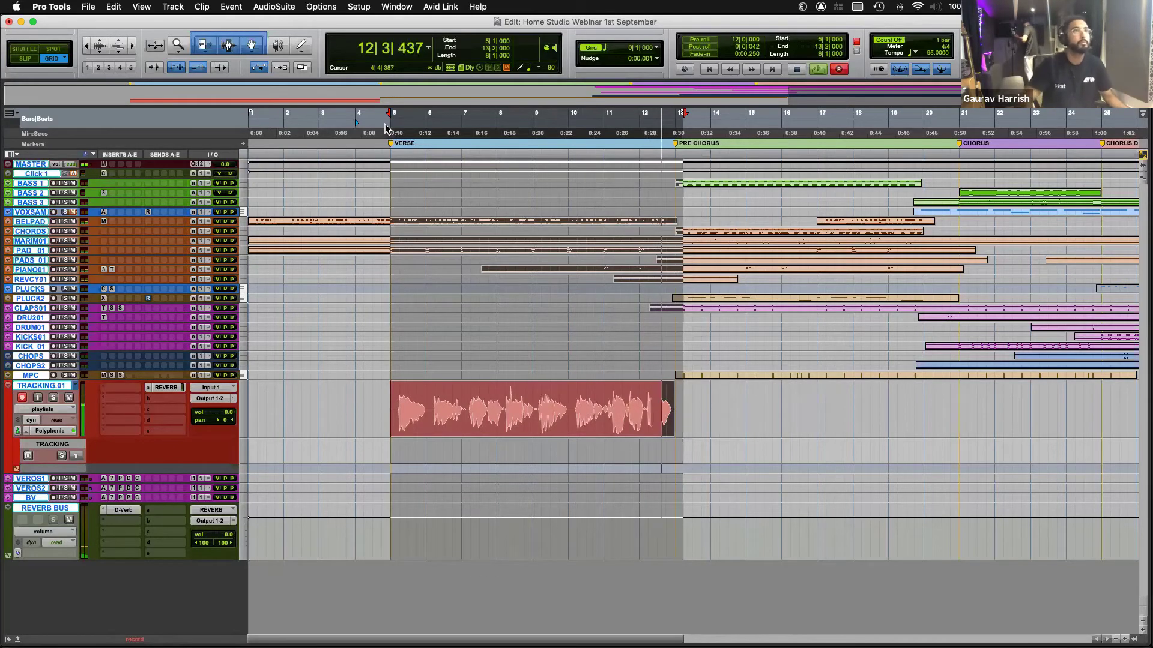
key(space)
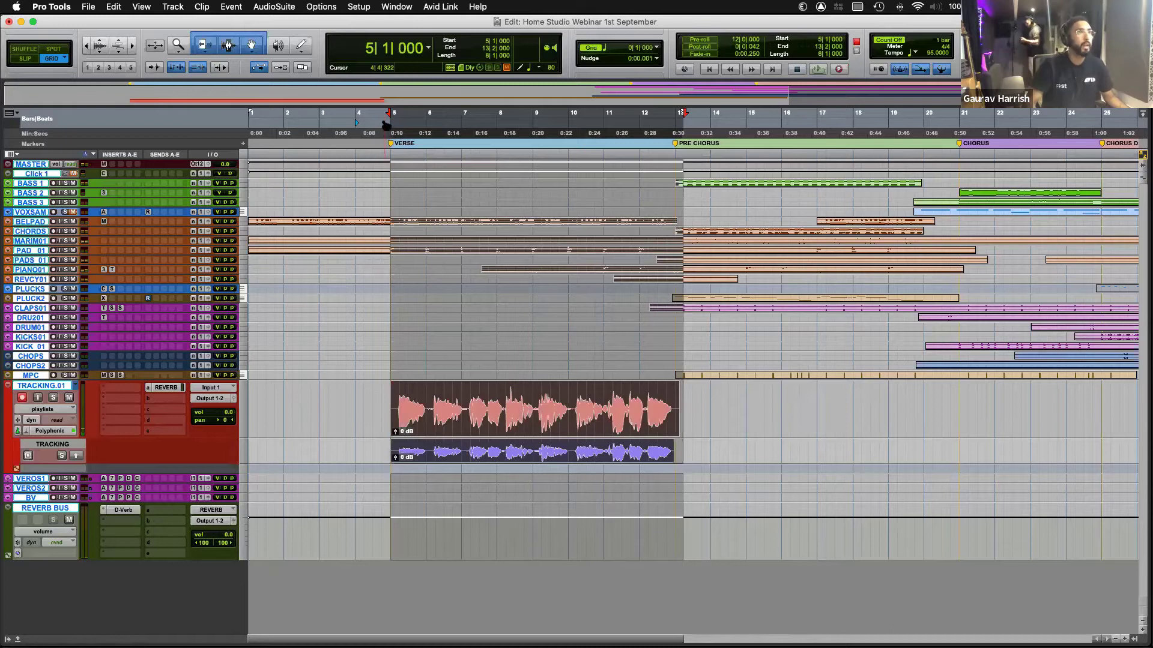
key(super+space)
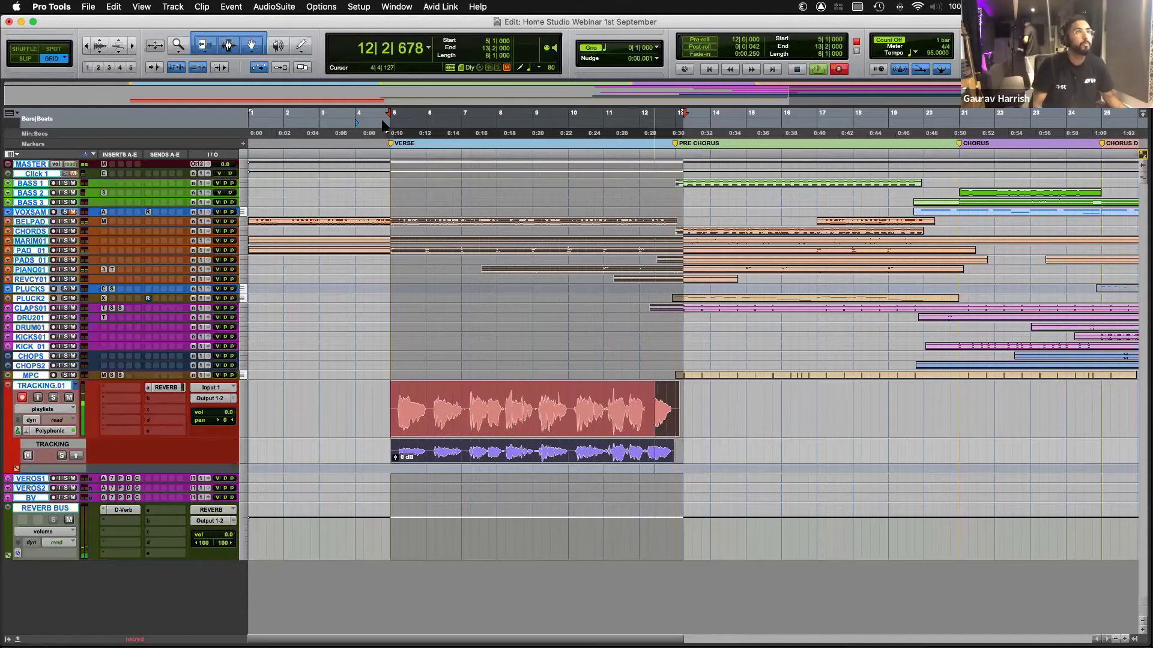
key(space)
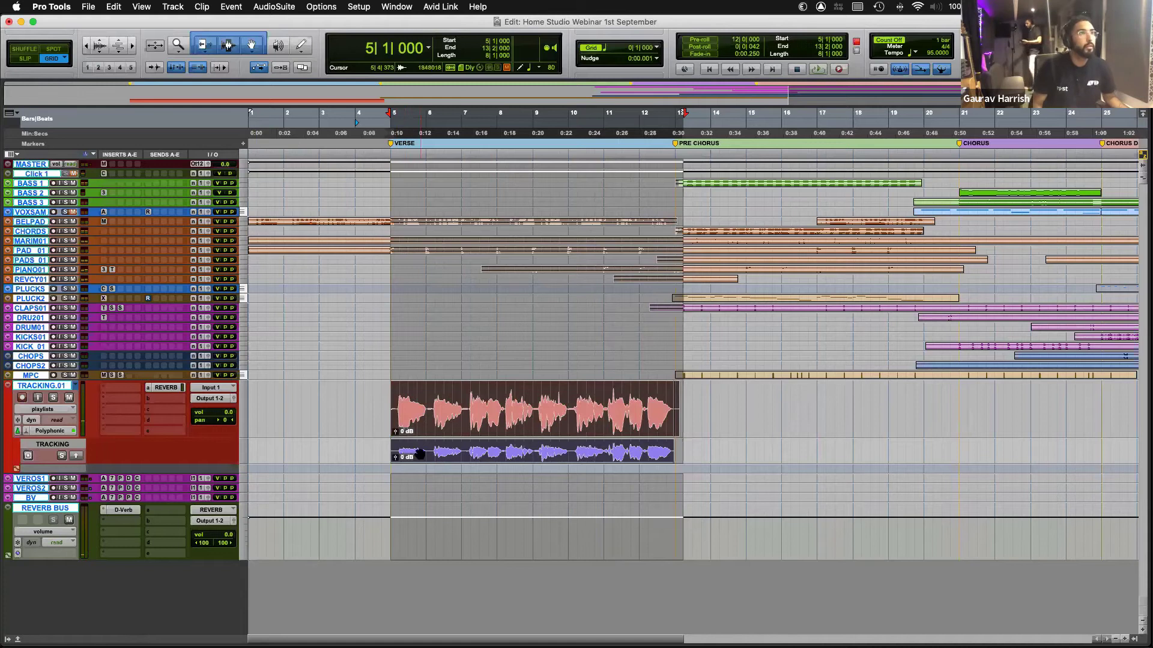
key(space)
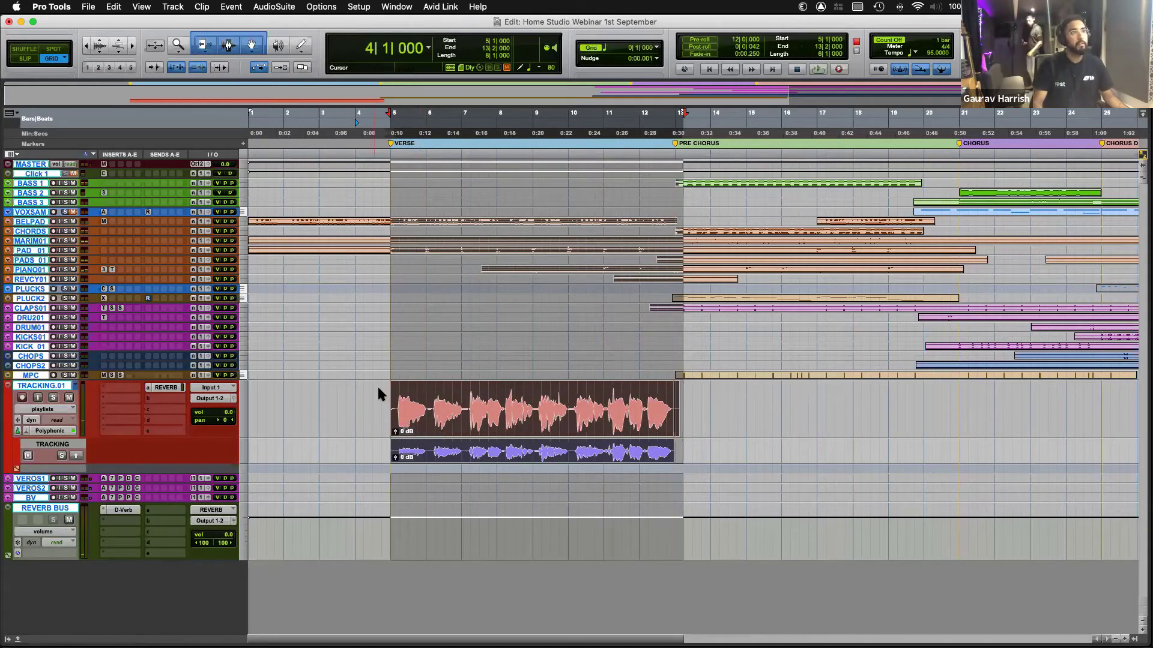
click(382, 421)
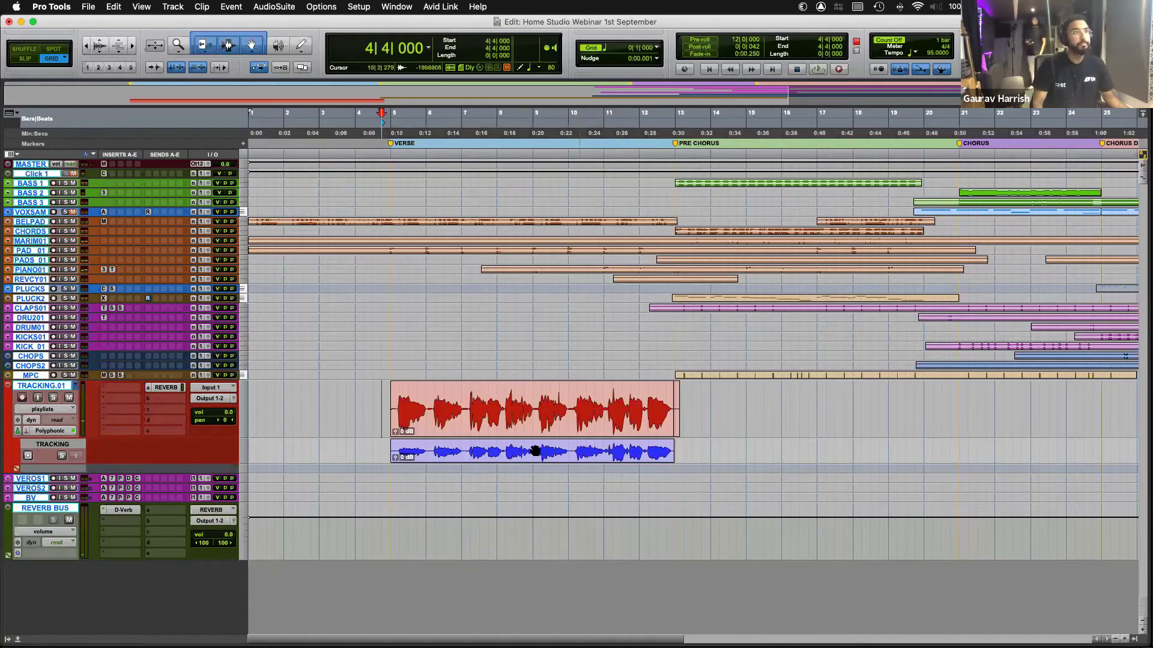
key(Tab)
shift+click(479, 424)
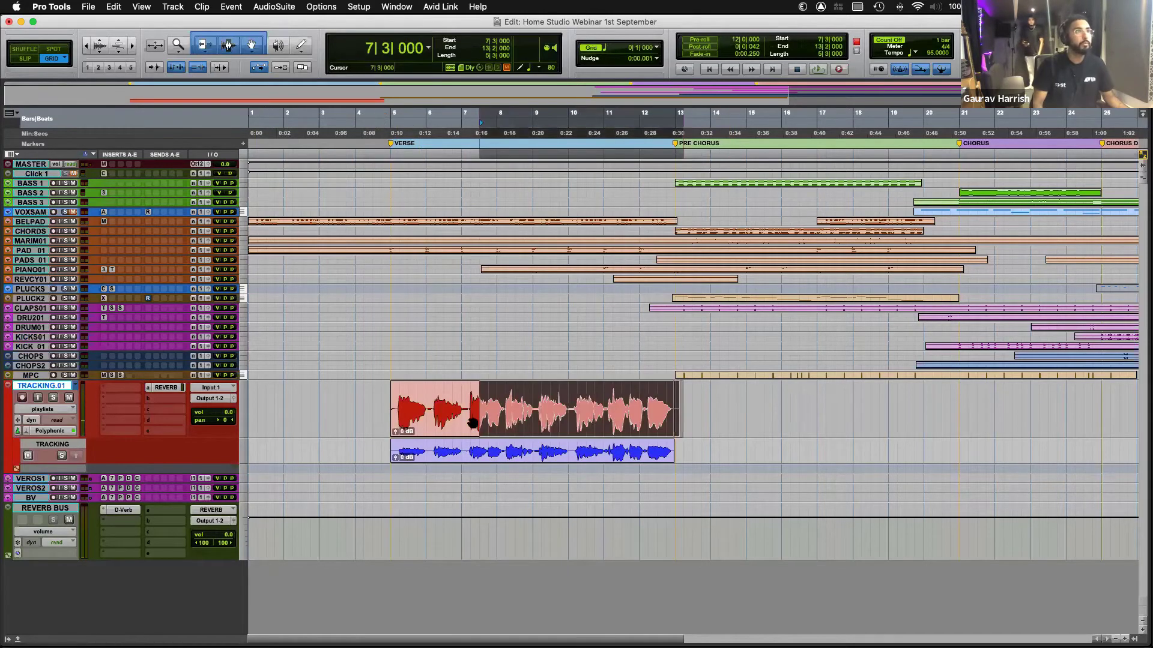
click(558, 434)
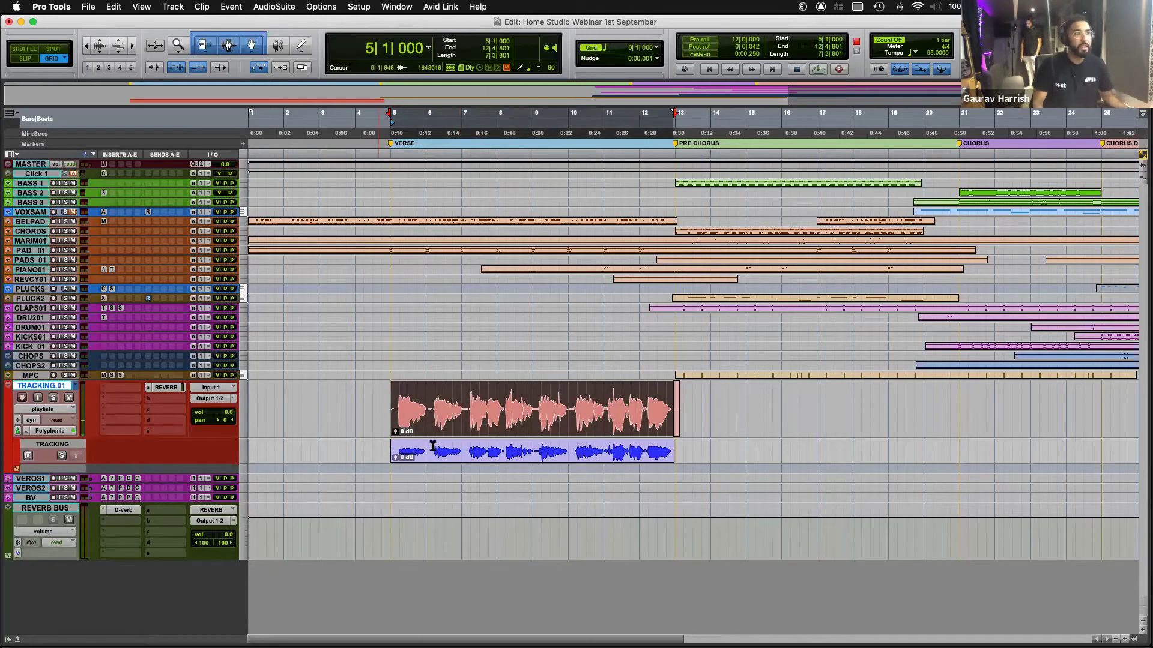
drag(437, 451, 419, 451)
click(468, 449)
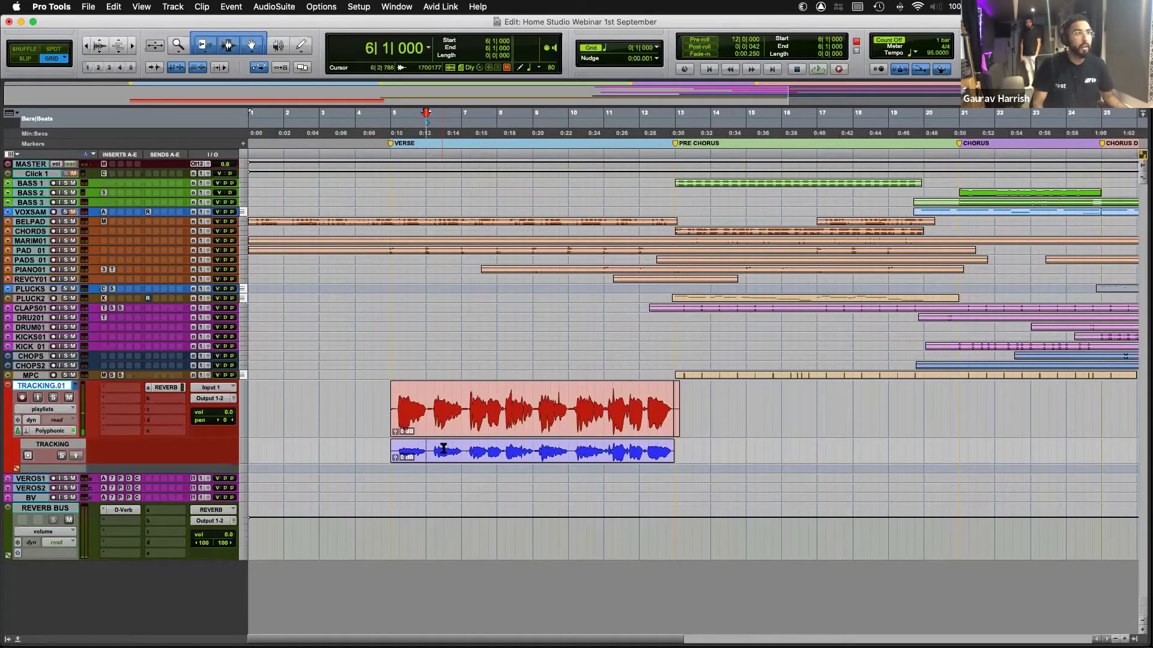
click(472, 452)
click(462, 447)
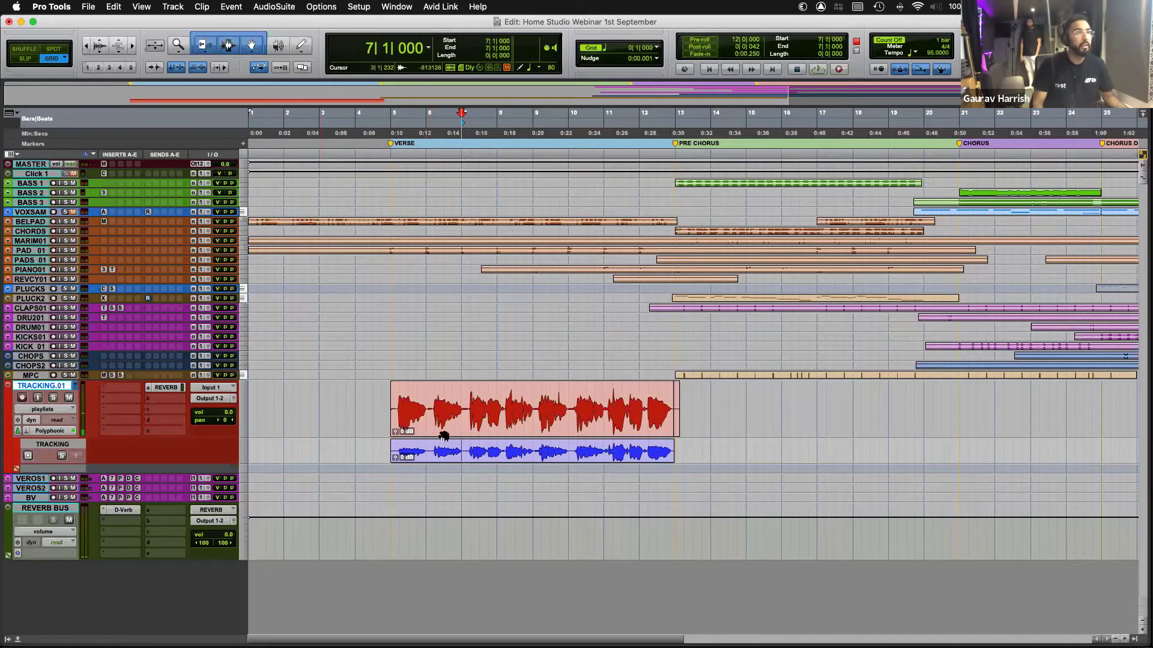
click(471, 449)
shift+click(499, 449)
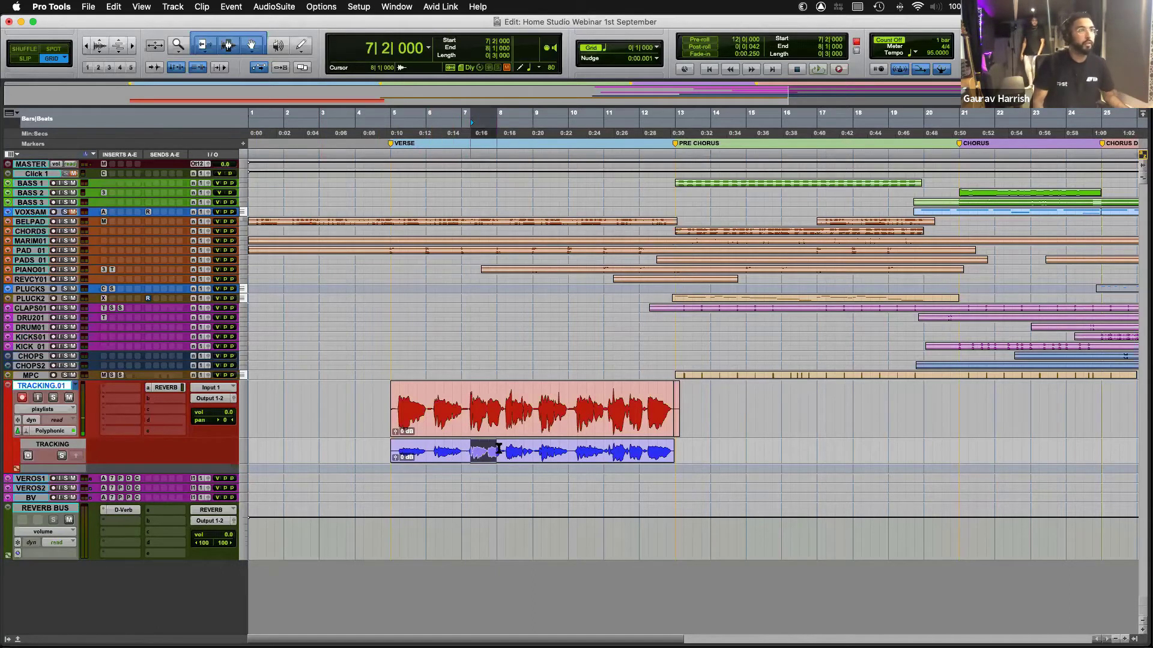
Step: In Slip mode, select the phrase from 8|1|812 to 9|1|280 in the TRACKING alternate playlist and copy it to the main playlist
click(25, 58)
click(535, 449)
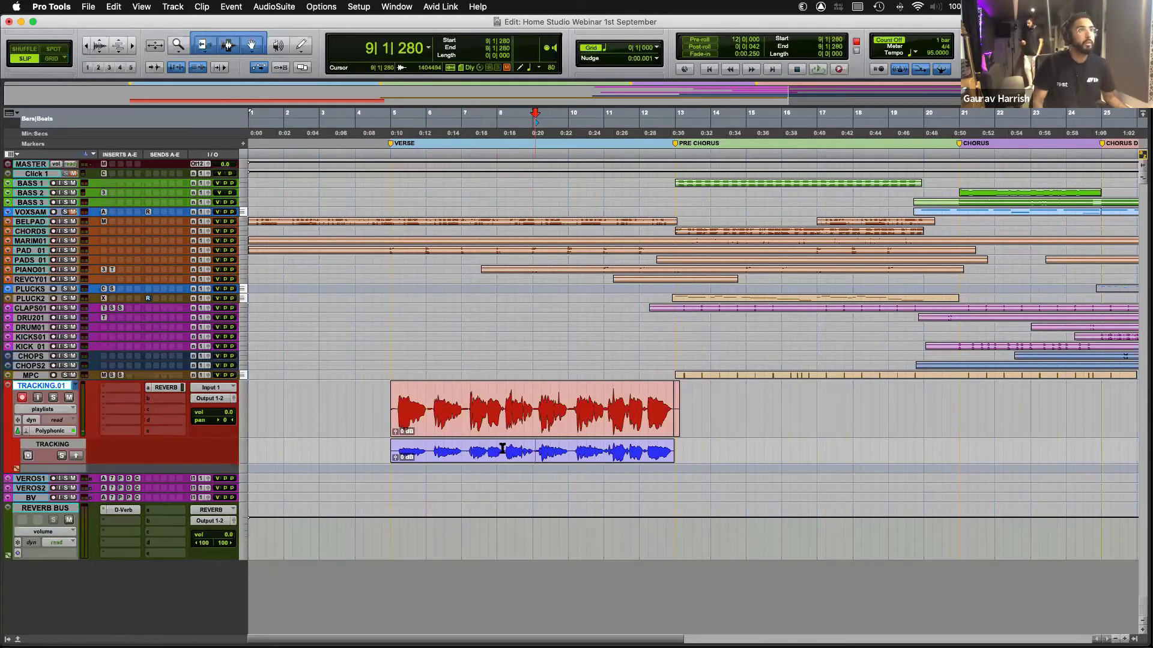
shift+click(503, 449)
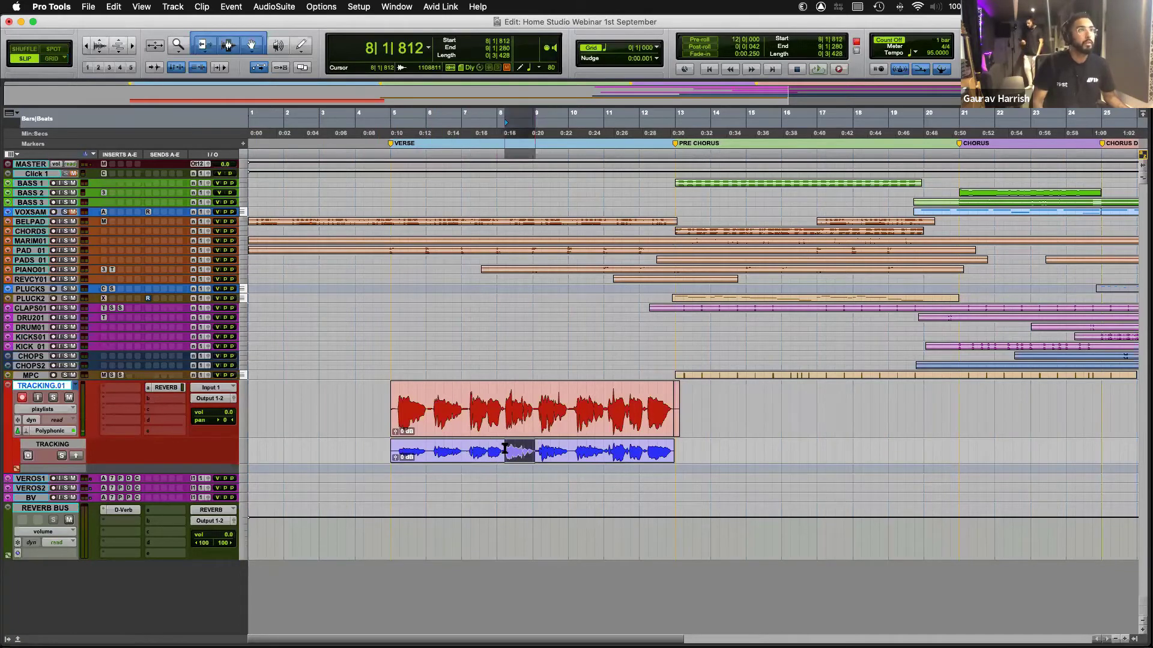
click(77, 456)
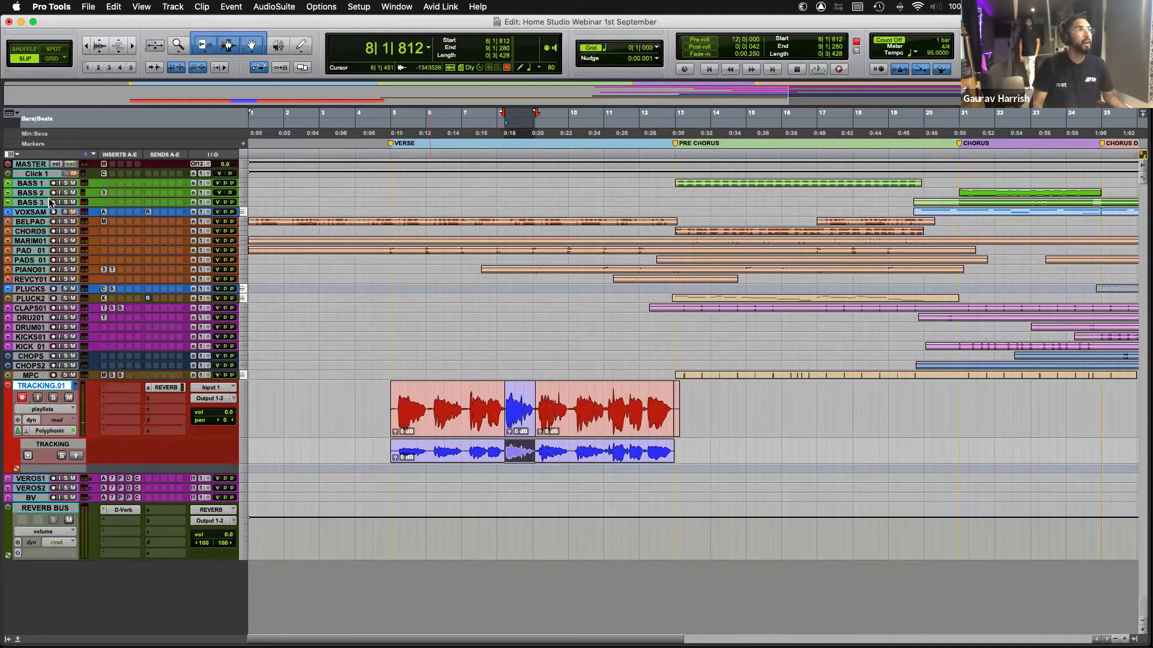
Step: Move the tracks BASS 1 through CHOPS2 into a new Basic Folder named CHOSEN and collapse the folder
click(32, 183)
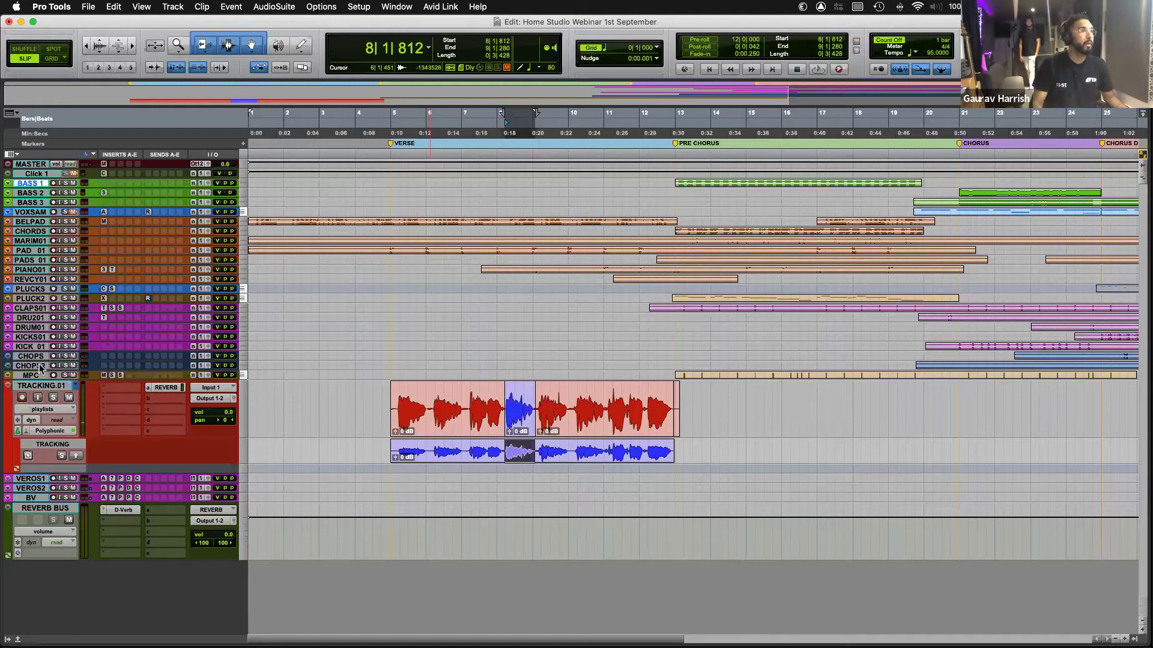
shift+click(30, 366)
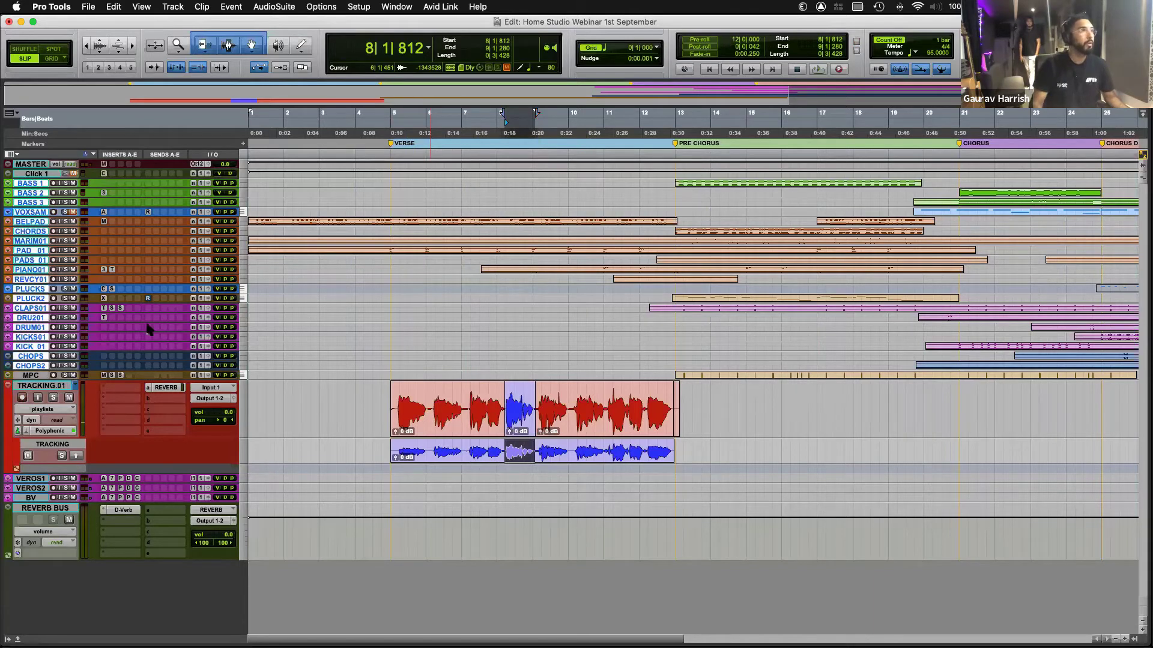
right_click(36, 364)
click(195, 594)
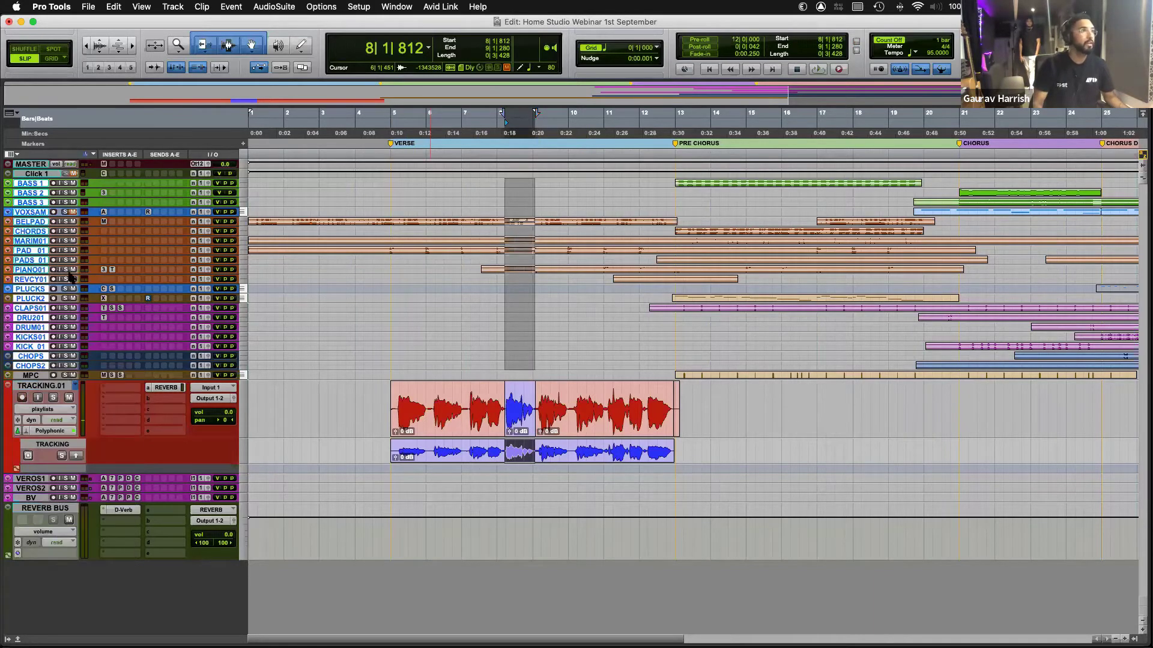
right_click(34, 290)
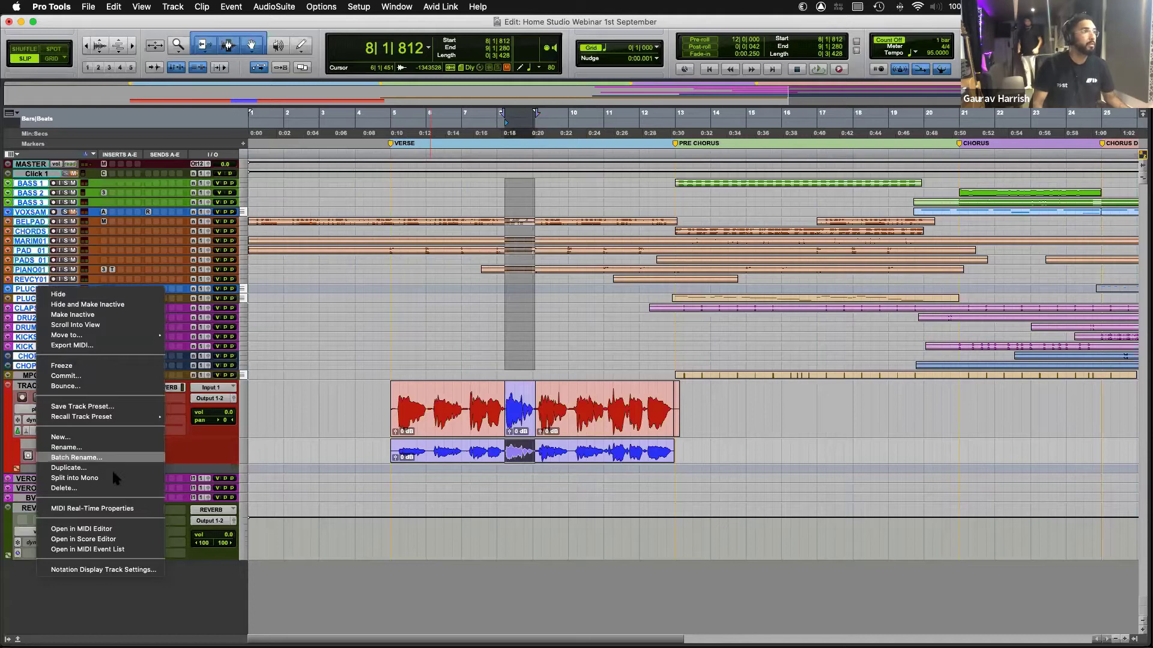
mouse_move(116, 337)
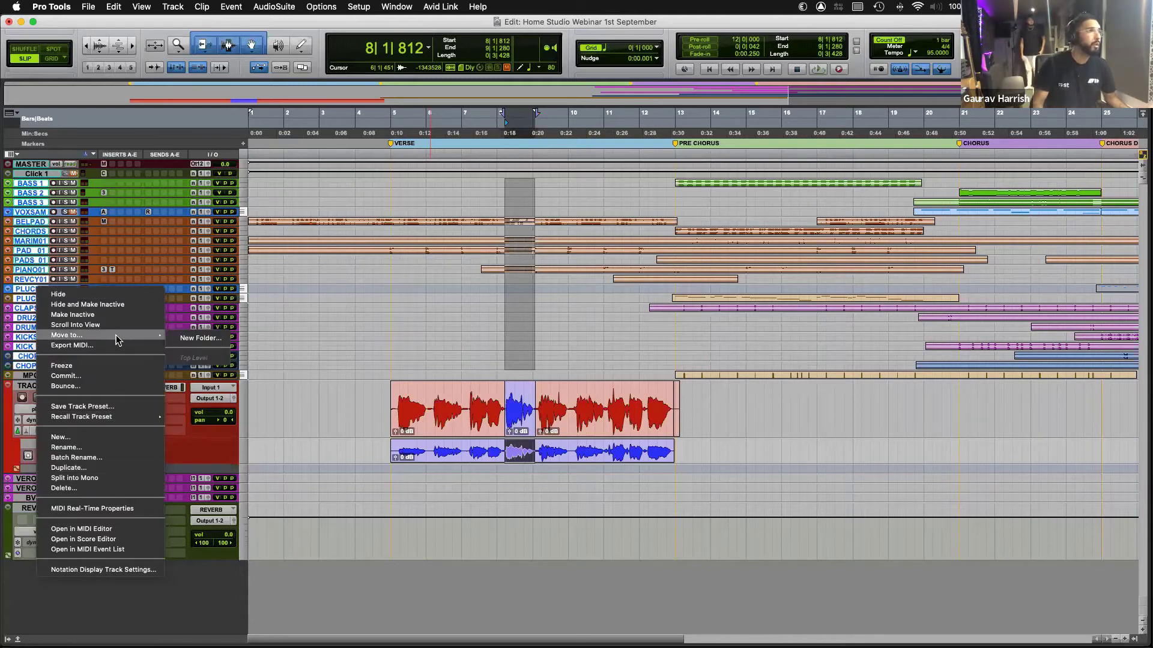
click(187, 338)
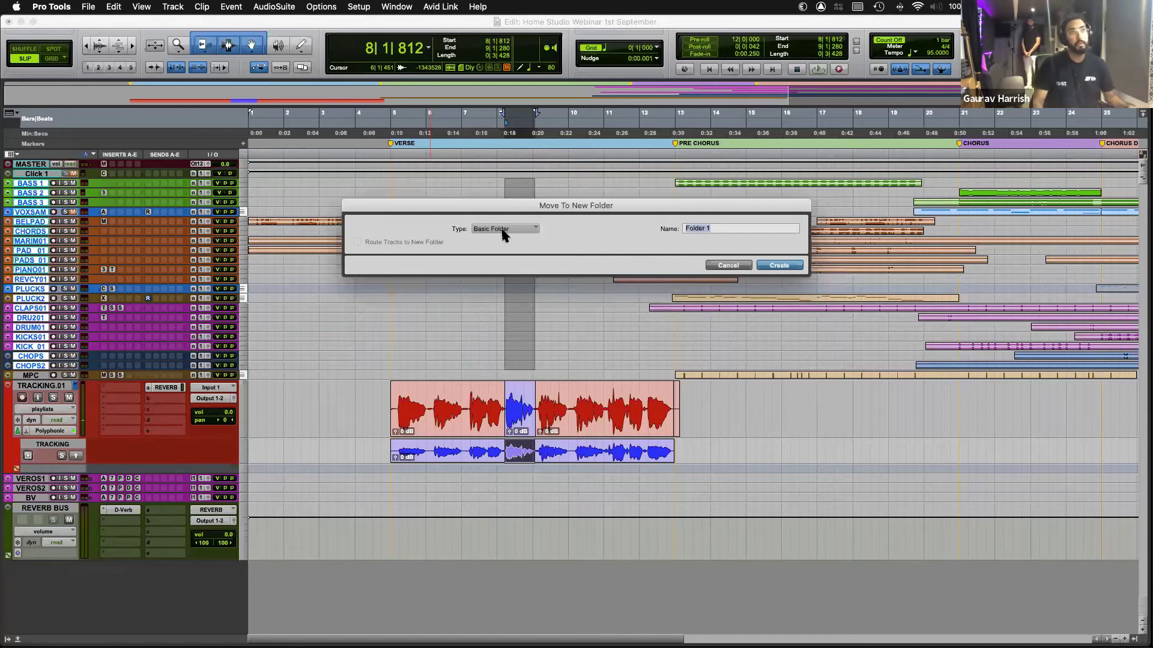
click(503, 234)
click(511, 244)
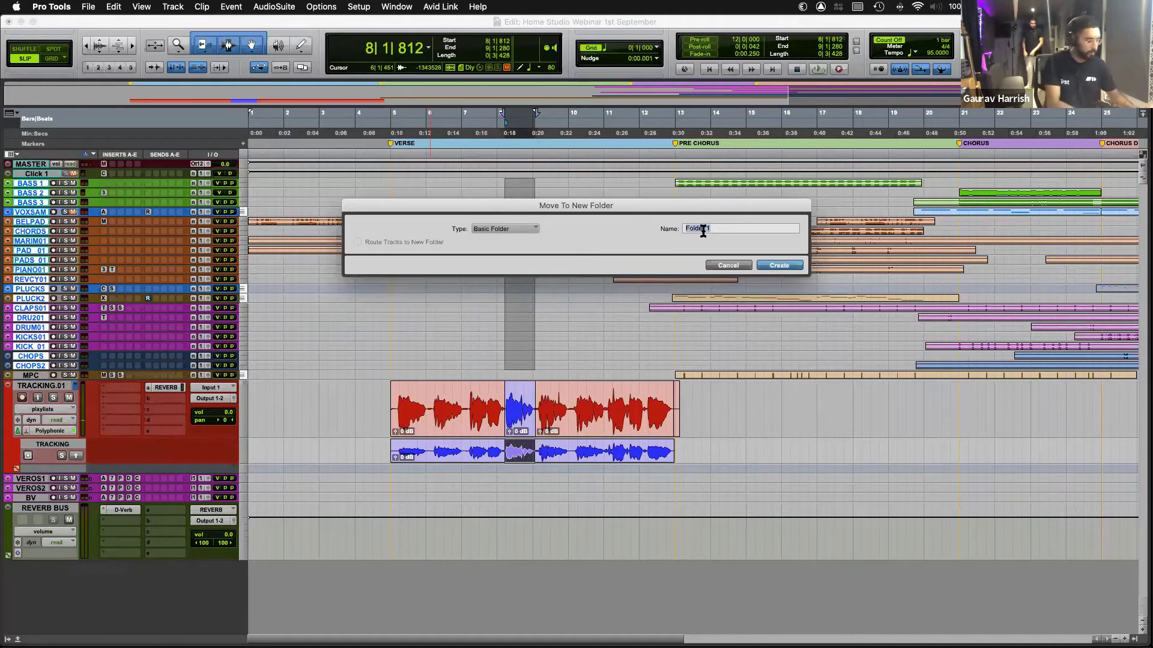
text(CHOSEN)
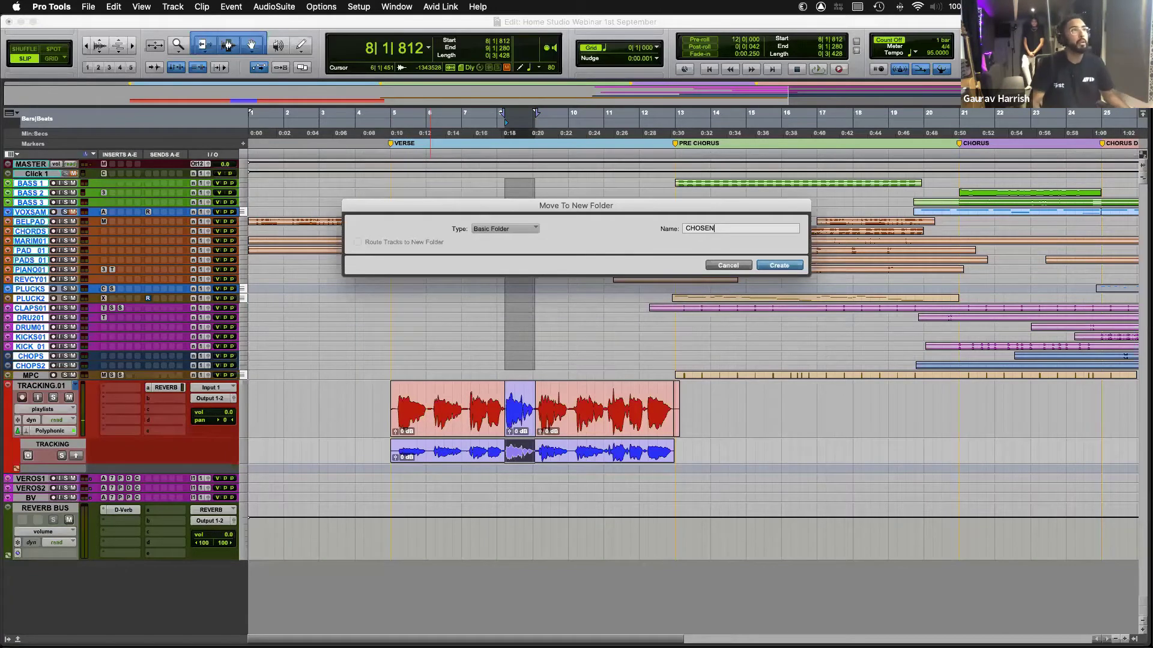
key(Return)
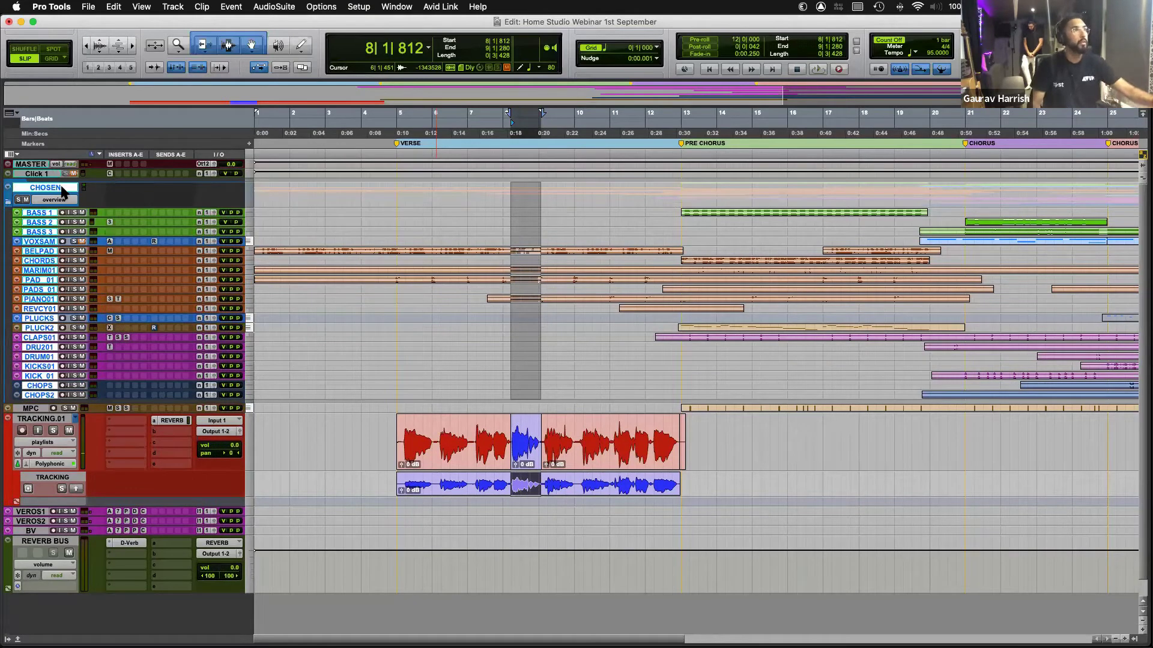
click(8, 201)
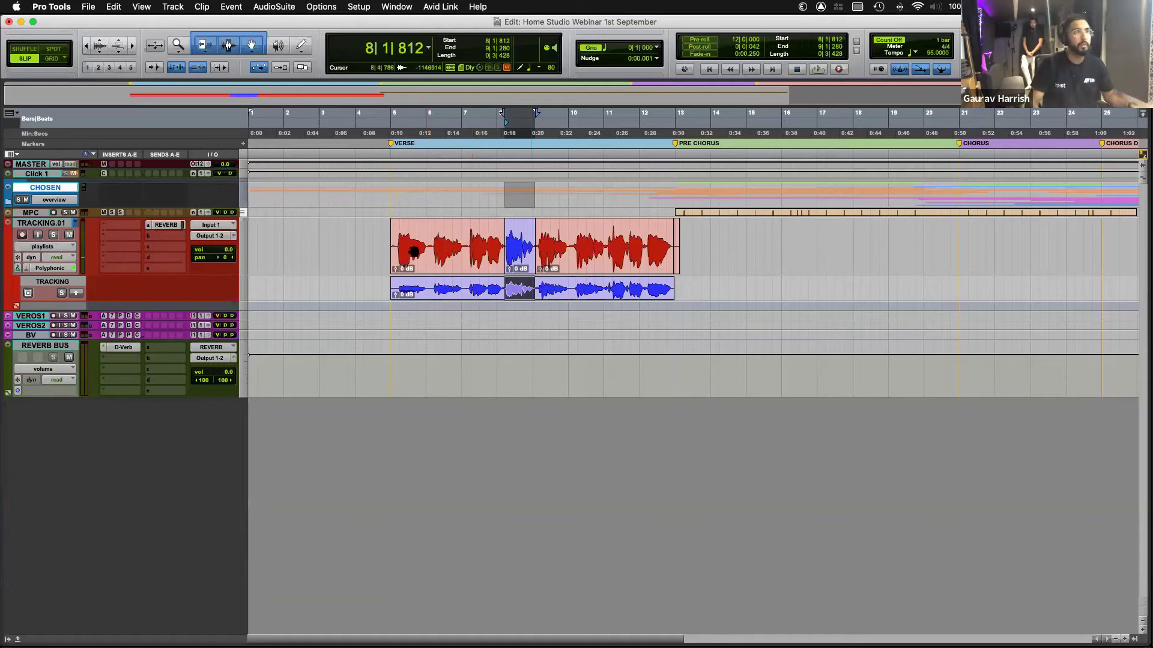
Step: Select all the comped verse clips on TRACKING.01, from 5|1|000 to 12|4|801
click(387, 112)
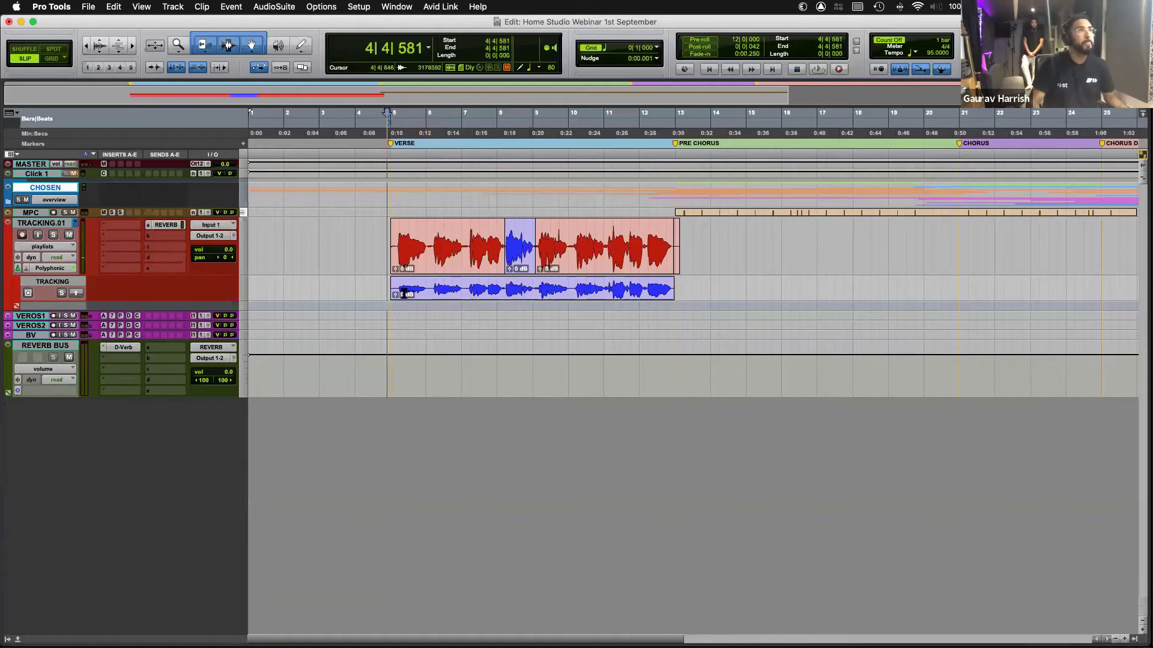
click(420, 268)
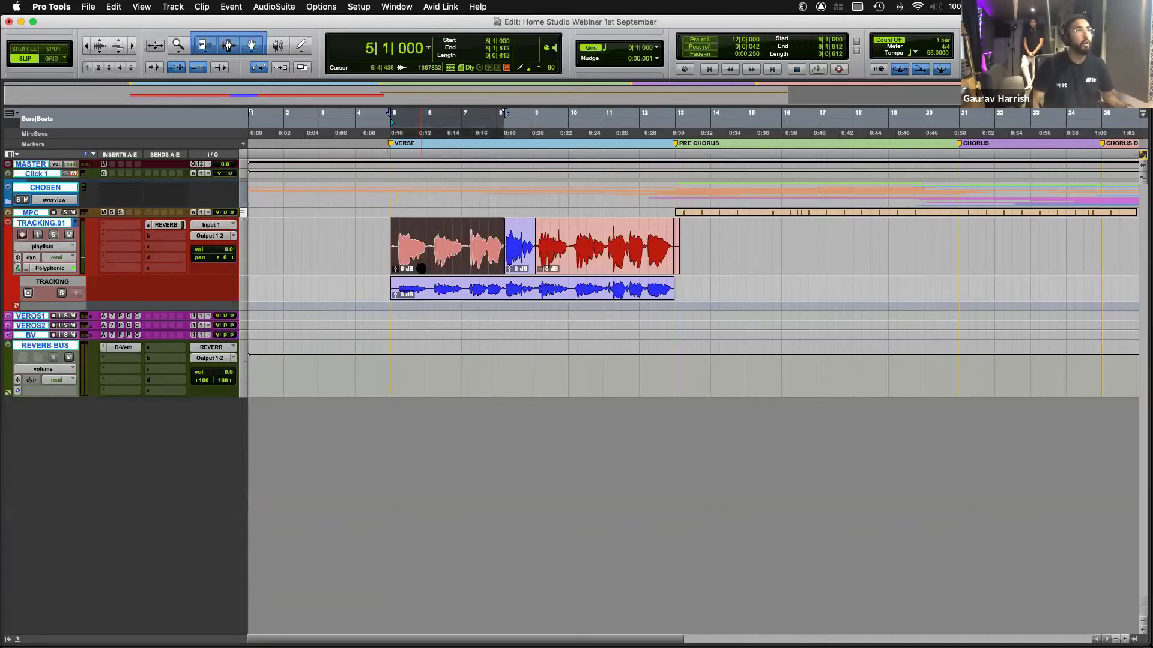
click(422, 268)
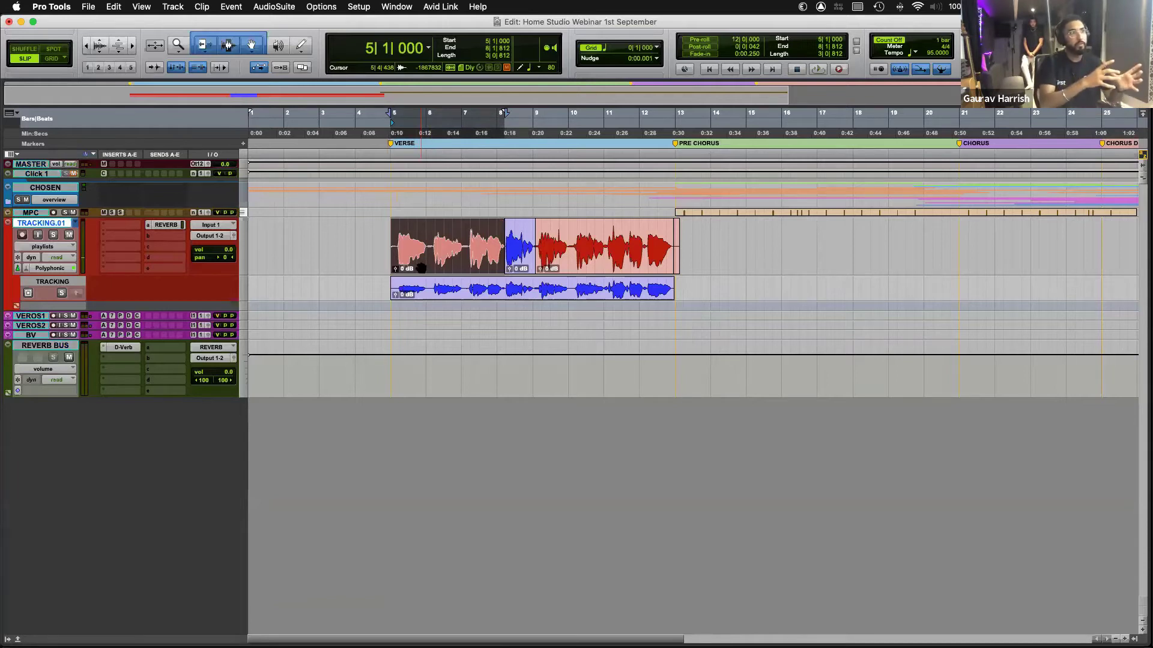
shift+click(635, 267)
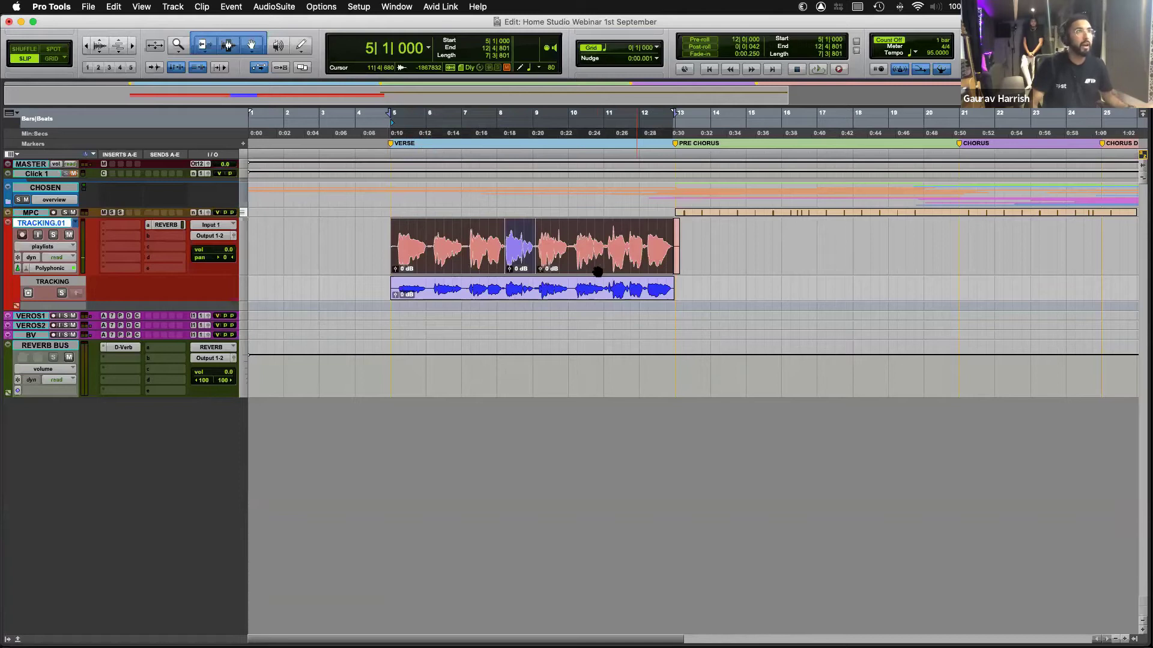
Step: Move the comped verse clips from TRACKING.01 onto the enlarged VEROS1 track and delete the leftover verse take in the TRACKING playlist
click(38, 317)
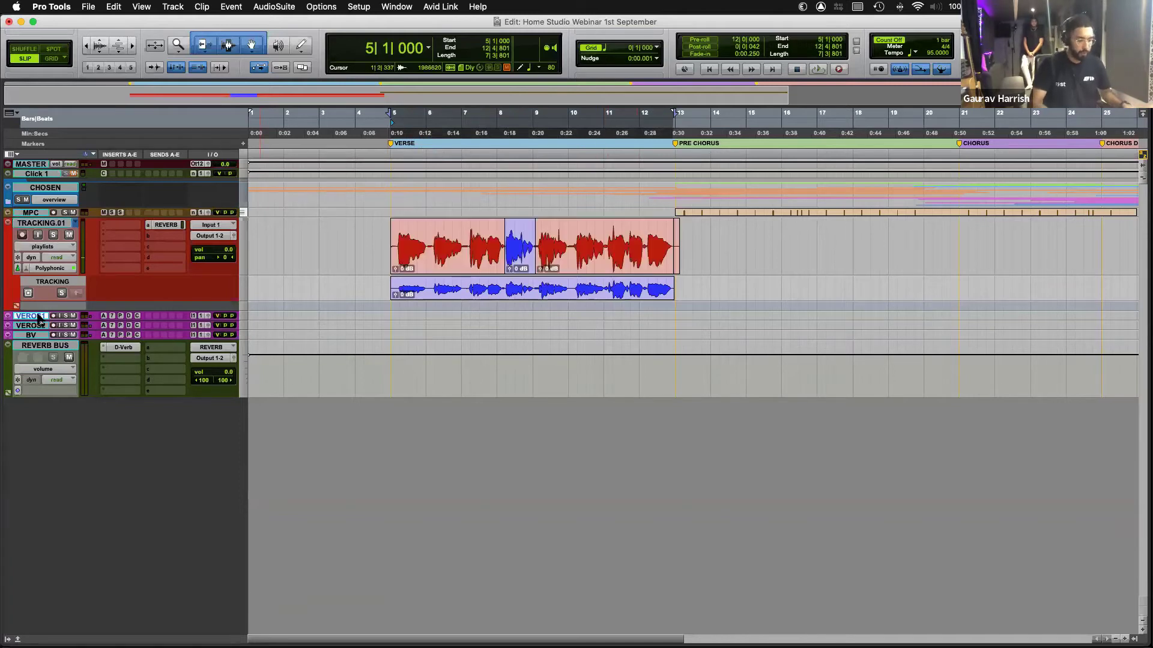
key(ctrl+Up)
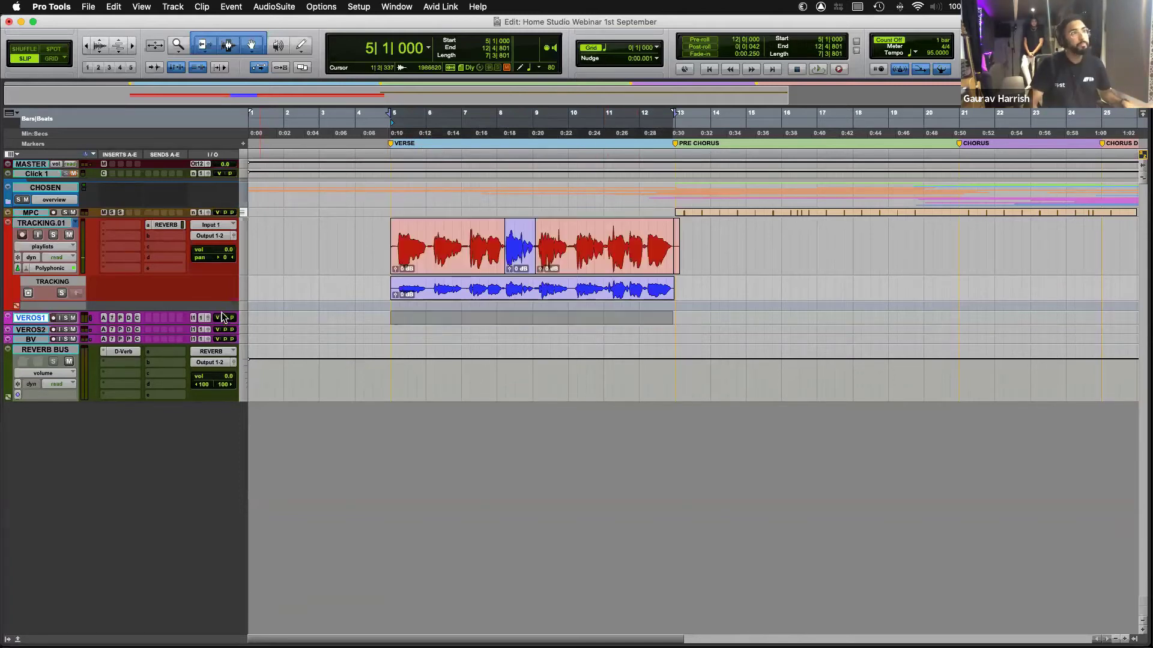
click(478, 273)
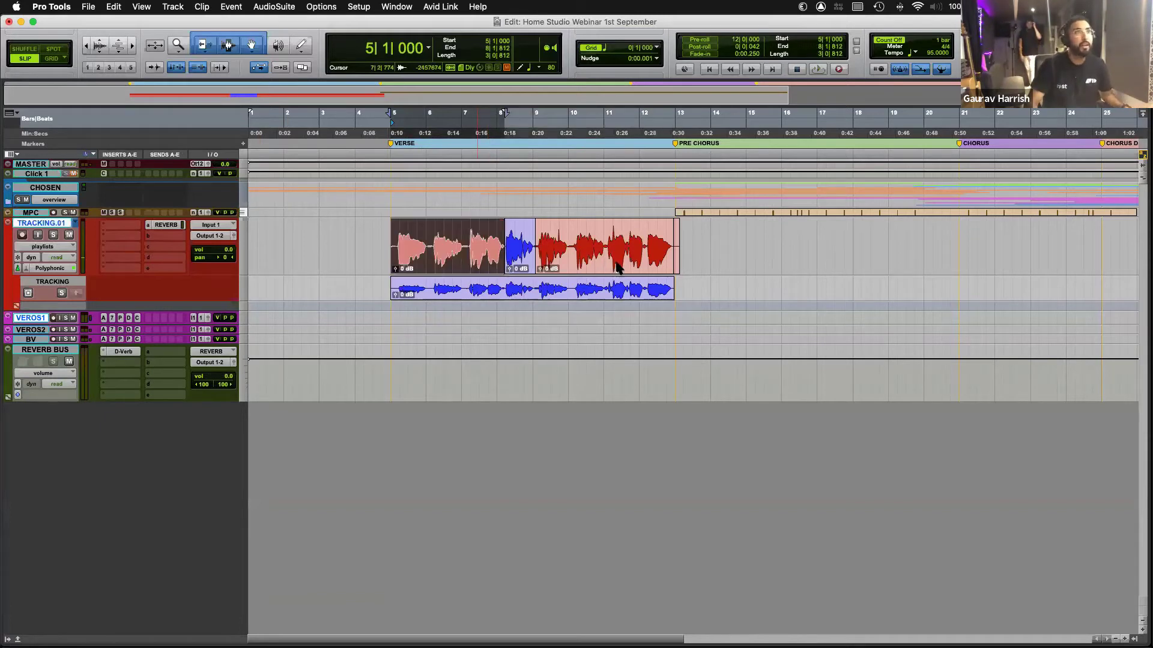
shift+click(650, 264)
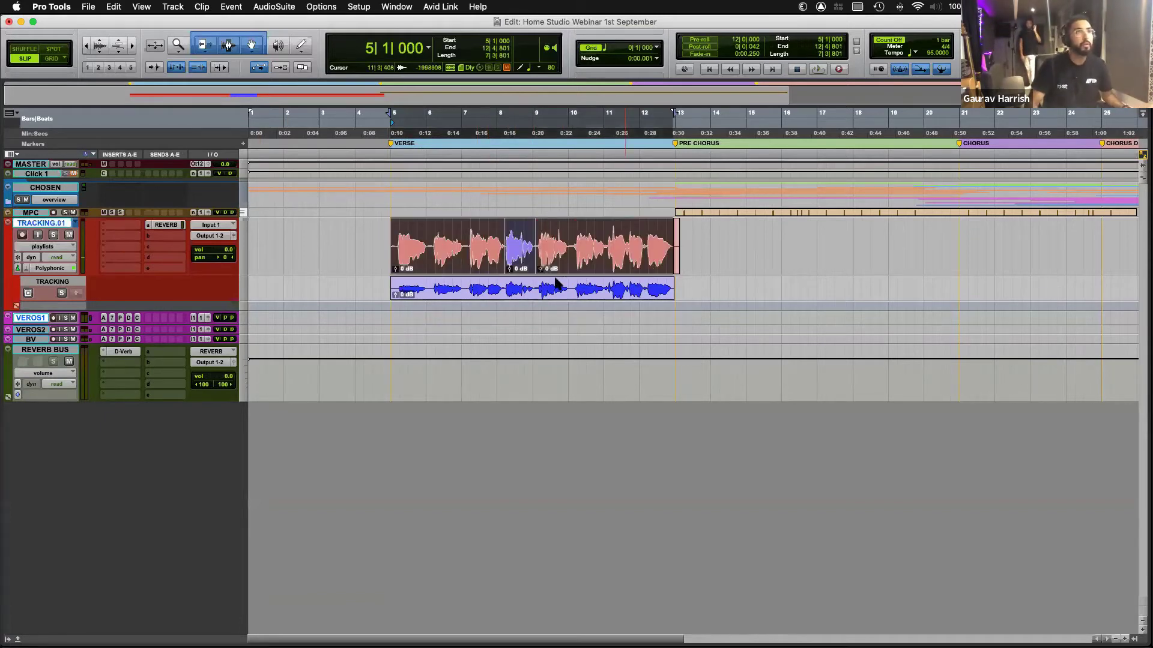
drag(553, 314, 554, 318)
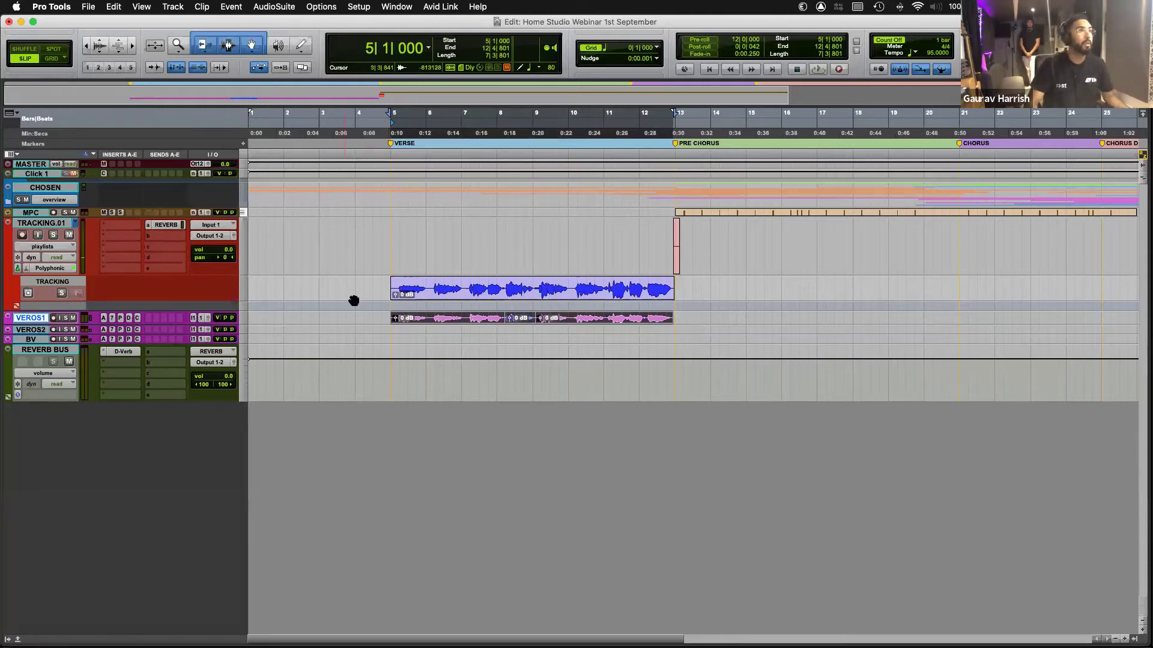
click(508, 298)
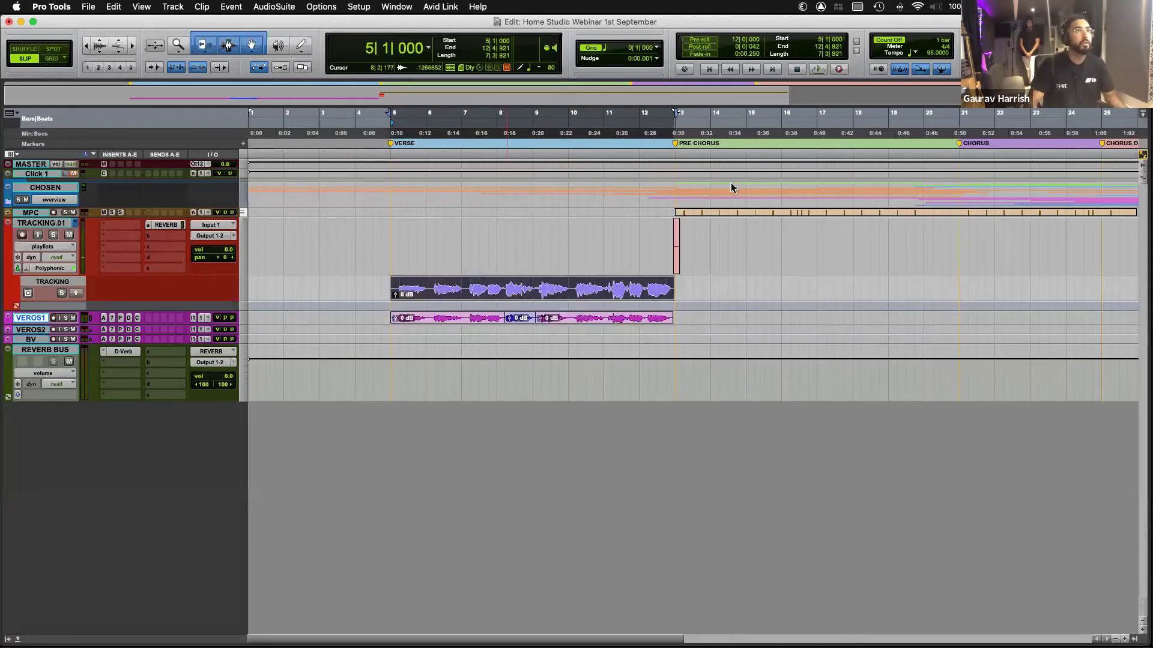
key(Delete)
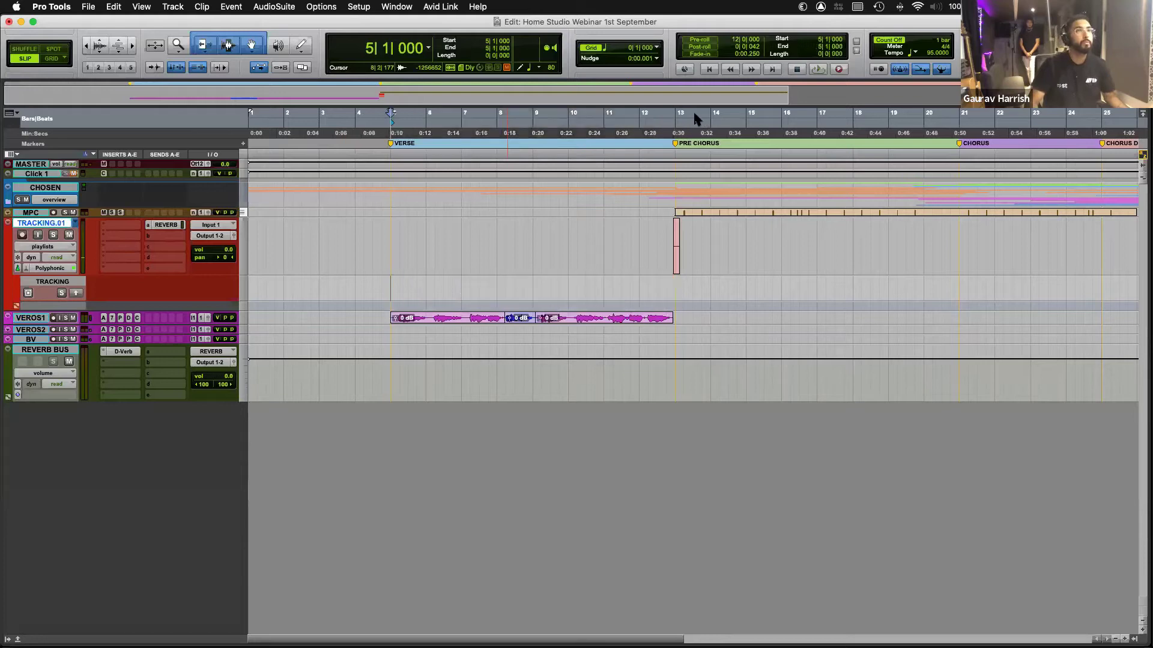
Step: Record-arm TRACKING.01 and record two successive vocal takes over the pre-chorus, both starting at 12|1|044
click(639, 114)
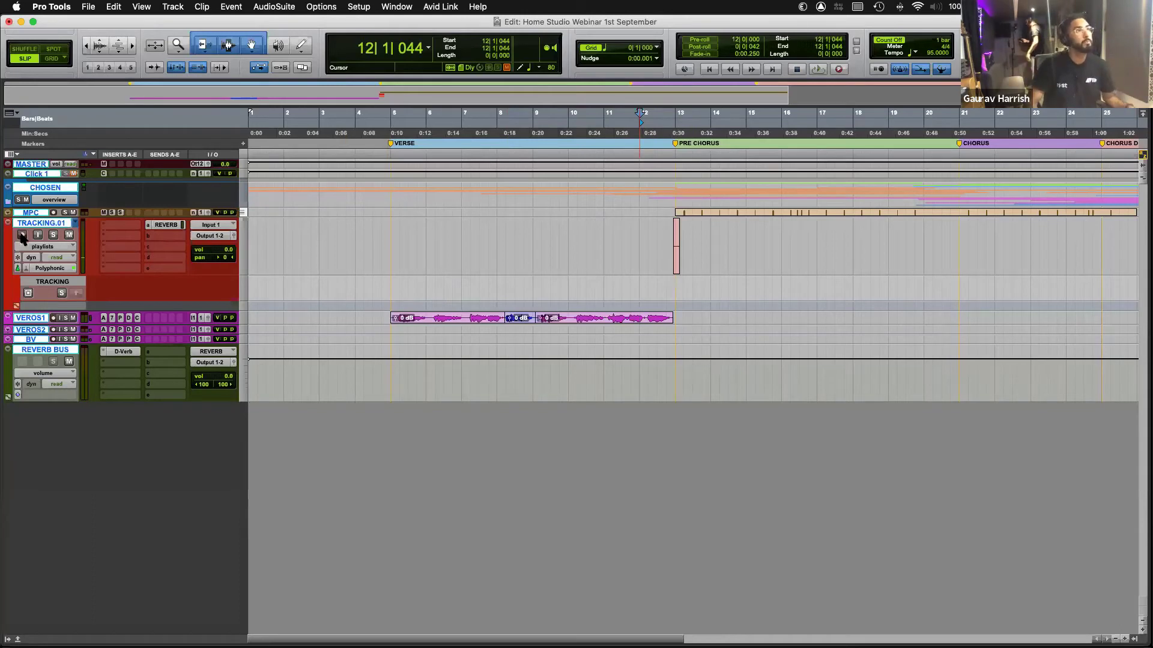
click(22, 236)
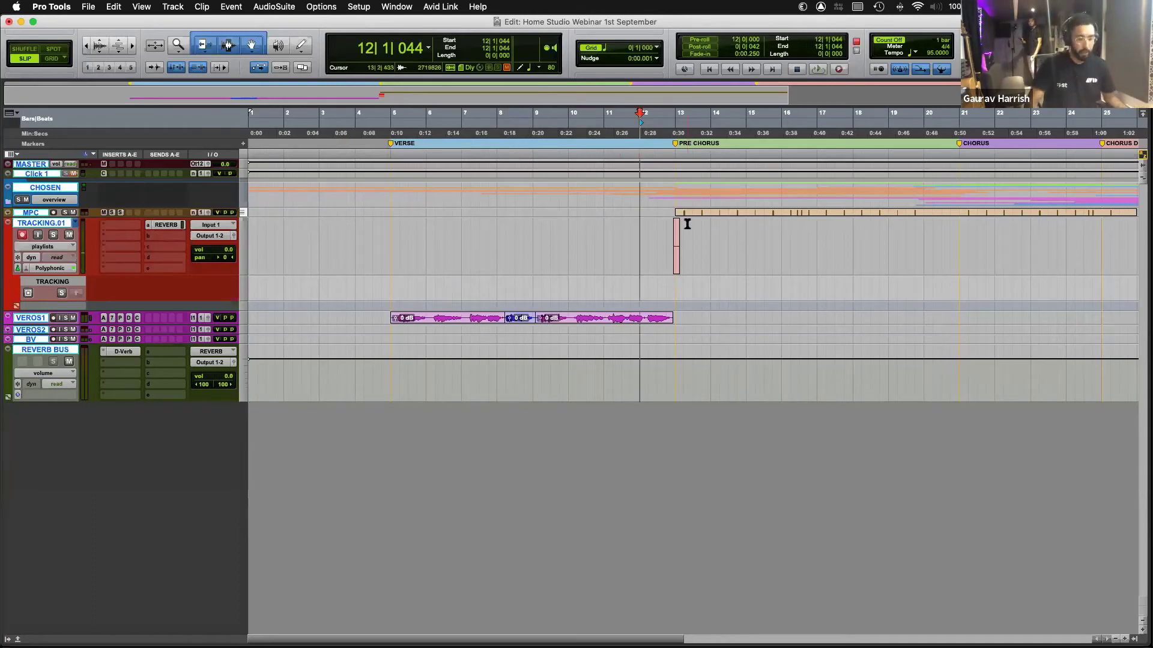
key(super+space)
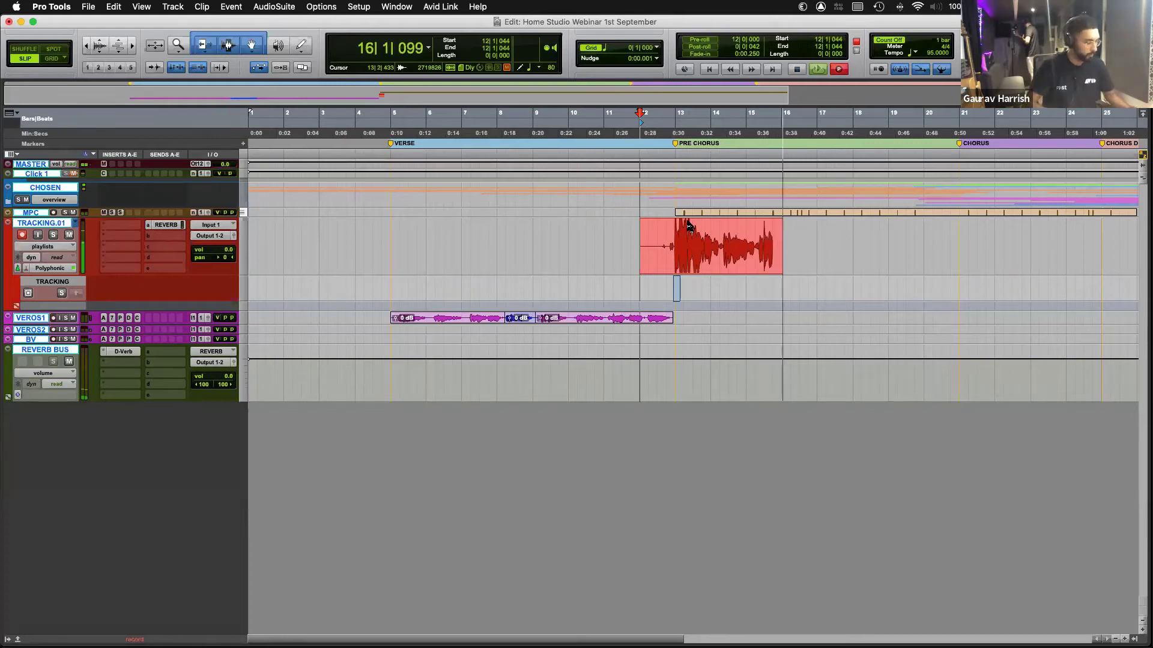
key(r)
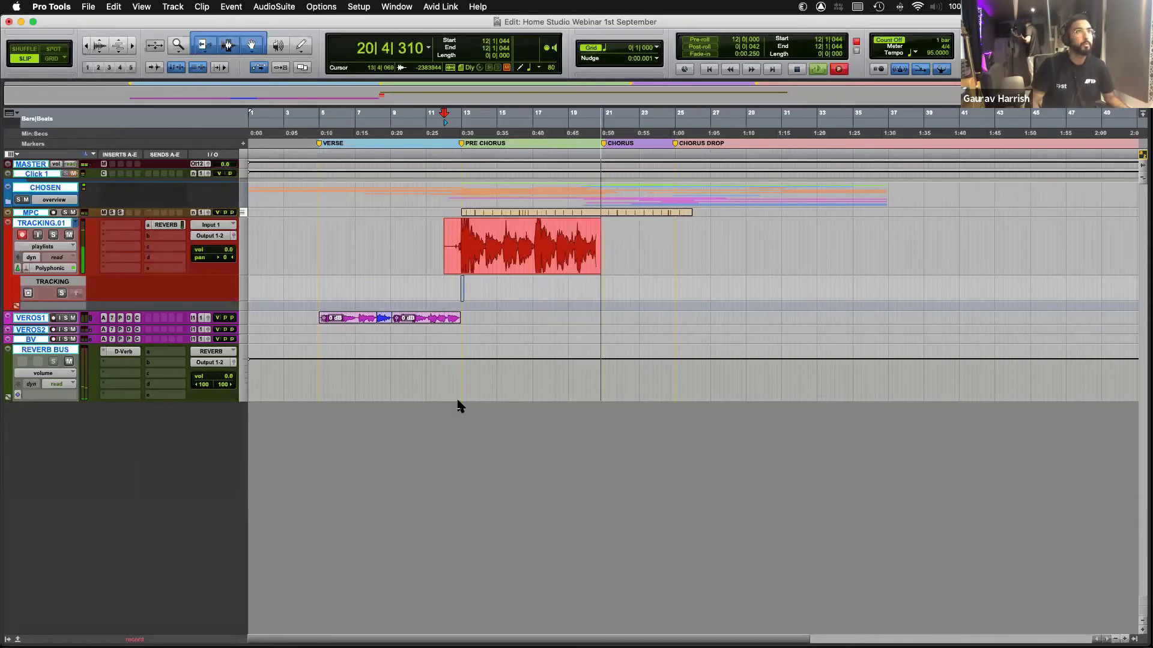
key(super+period)
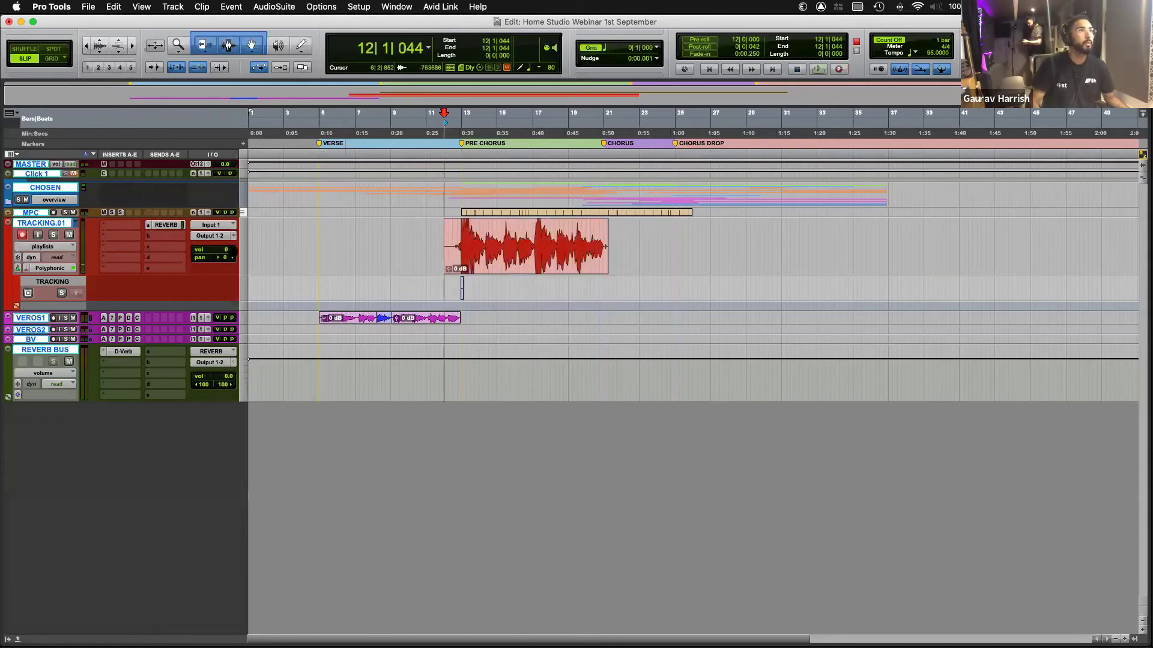
key(super+space)
key(space)
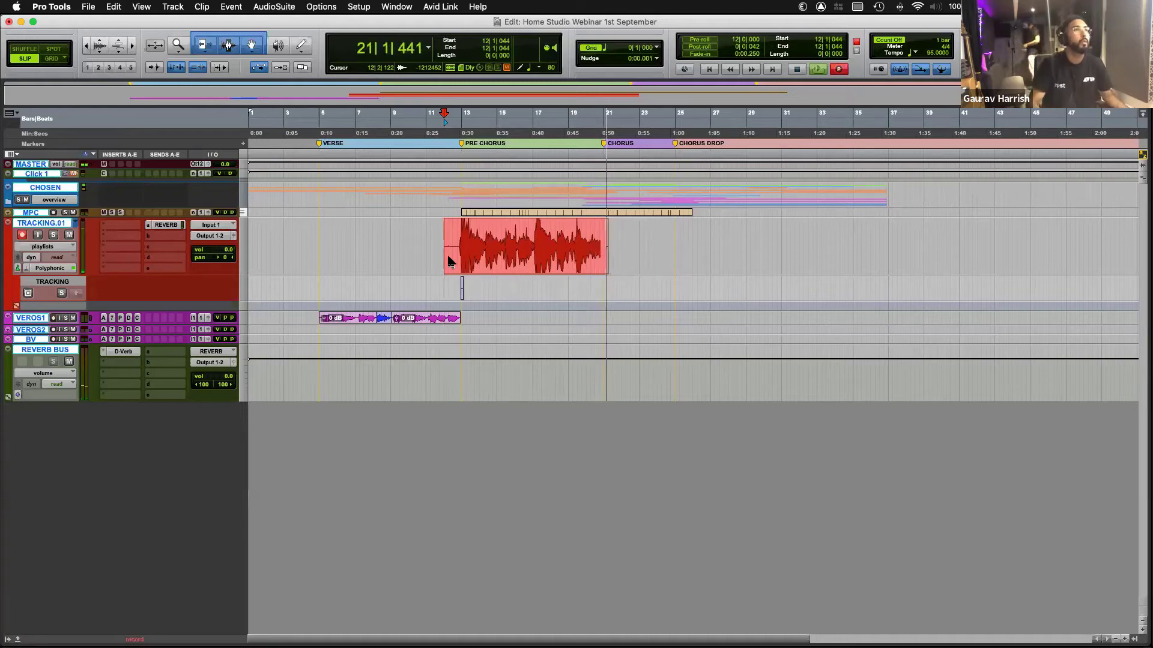
key(space)
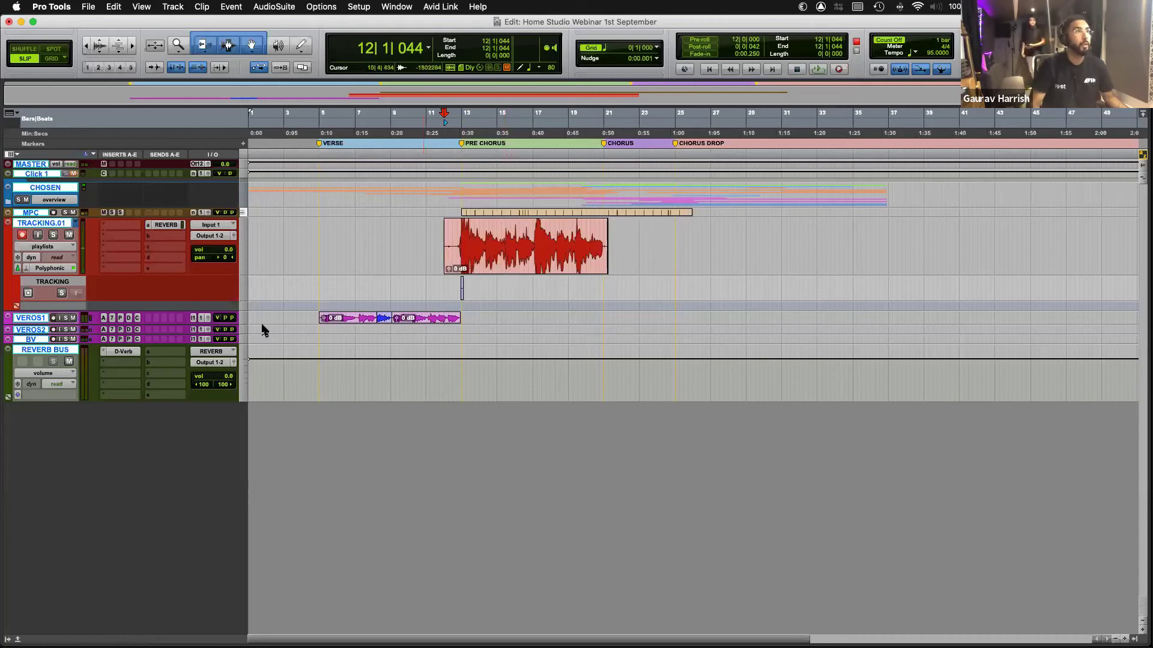
Step: Move the pre-chorus take from TRACKING.01 onto VEROSE VOX 2 and increase the height of both VEROSE VOX tracks
click(455, 241)
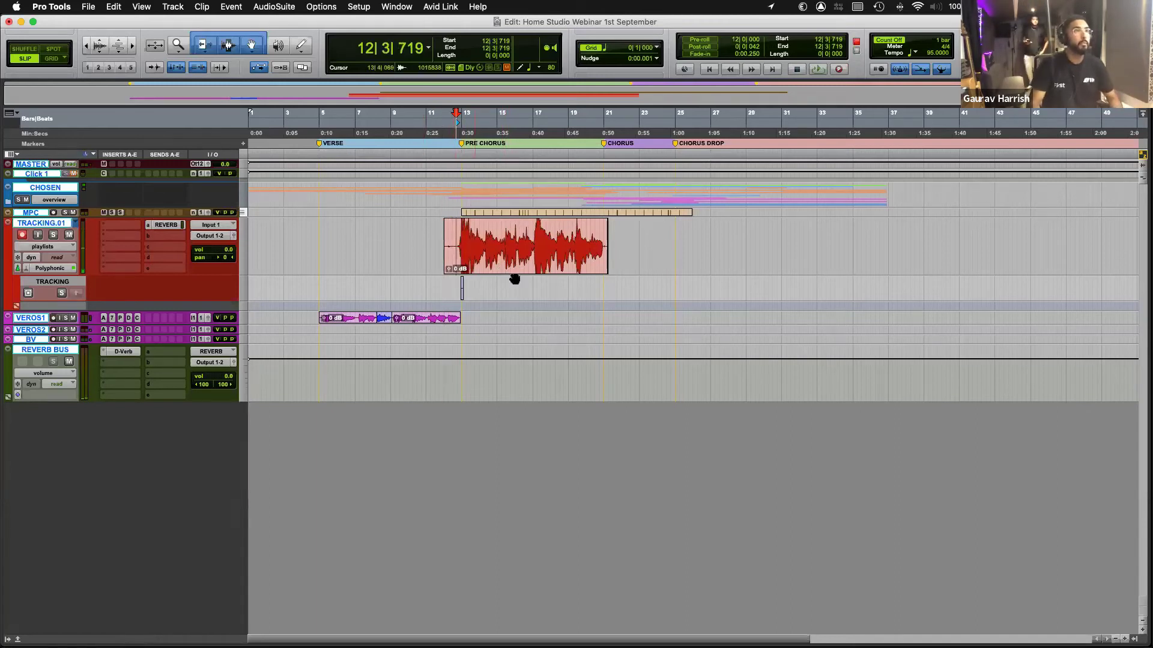
drag(496, 264, 466, 334)
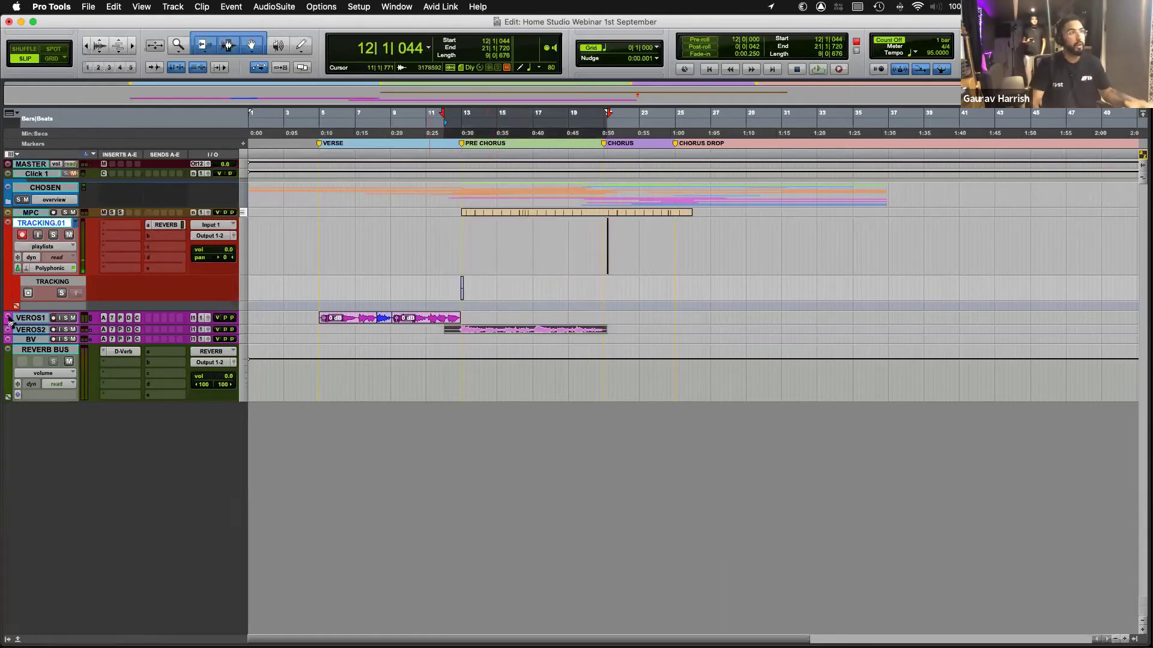
click(30, 330)
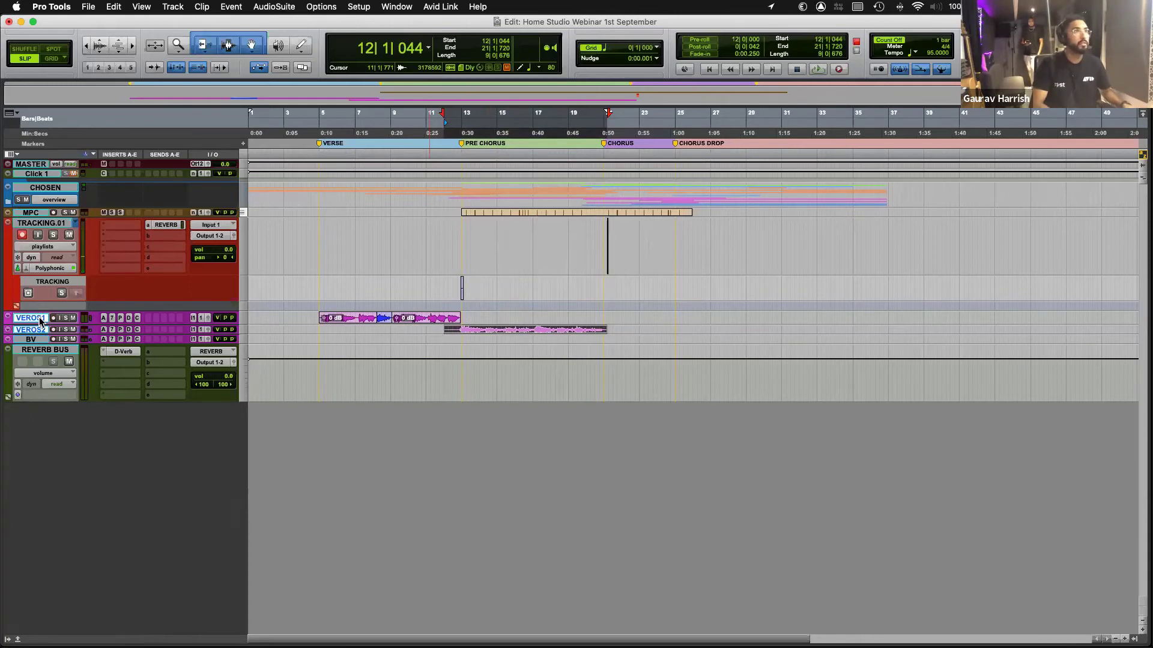
key(ctrl+Up)
key(ctrl+Up)
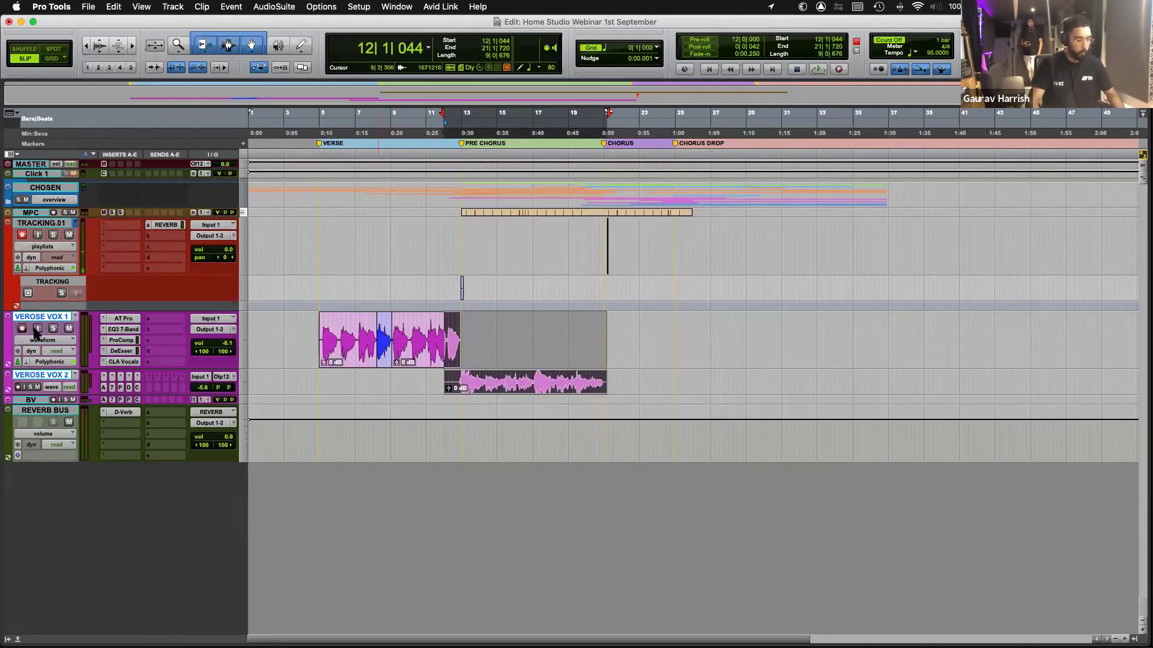
key(p)
click(54, 316)
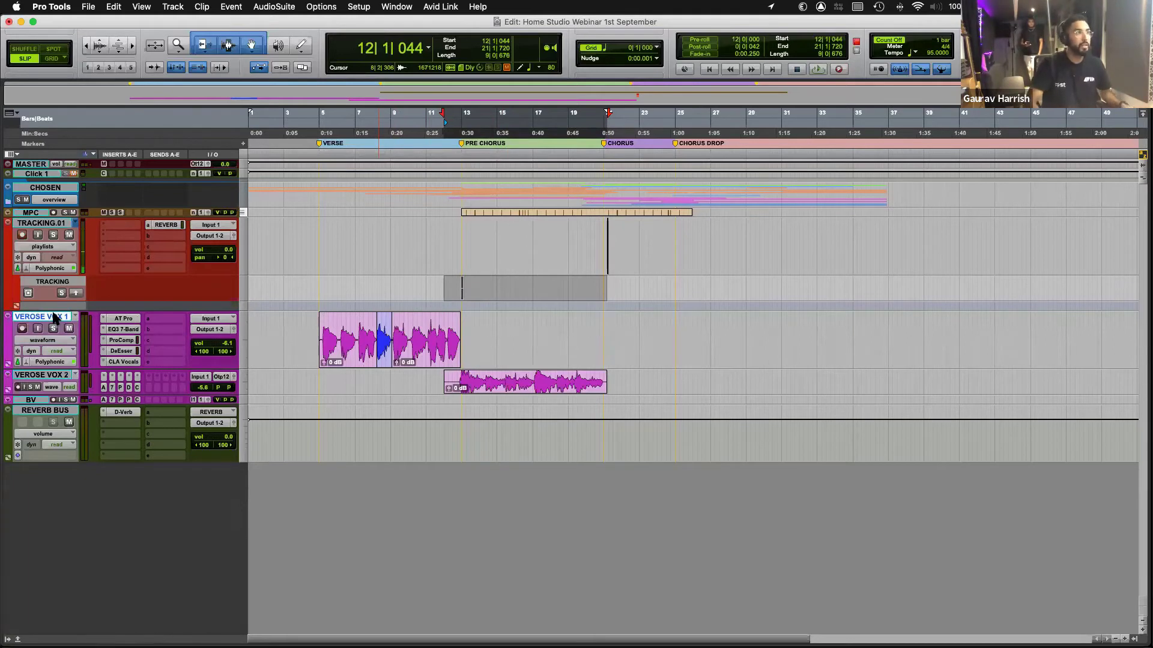
key(ctrl+Down)
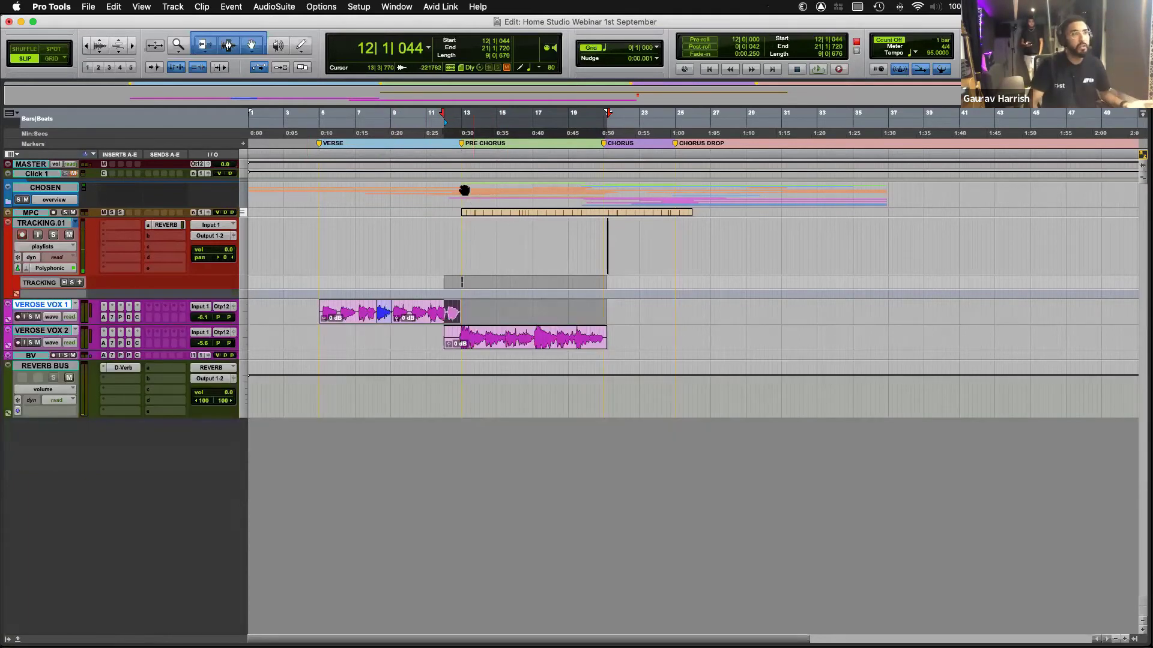
Step: Record a backing vocal take on TRACKING.01 from 9|1|410 through the end of the pre-chorus
click(425, 116)
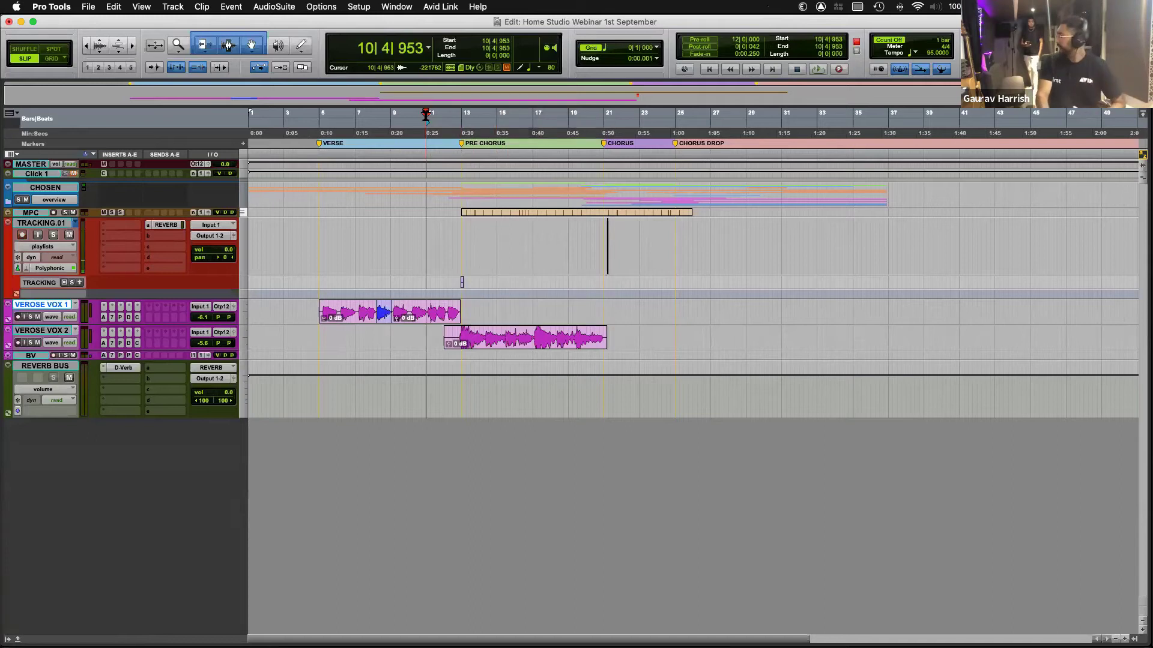
click(428, 116)
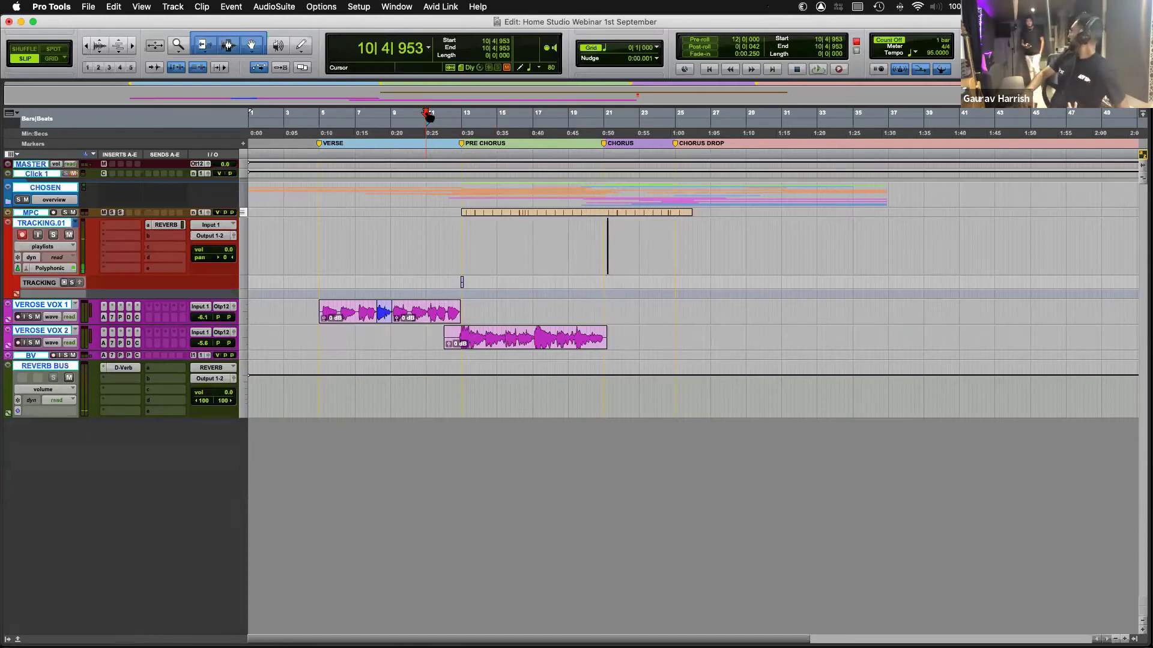
click(392, 114)
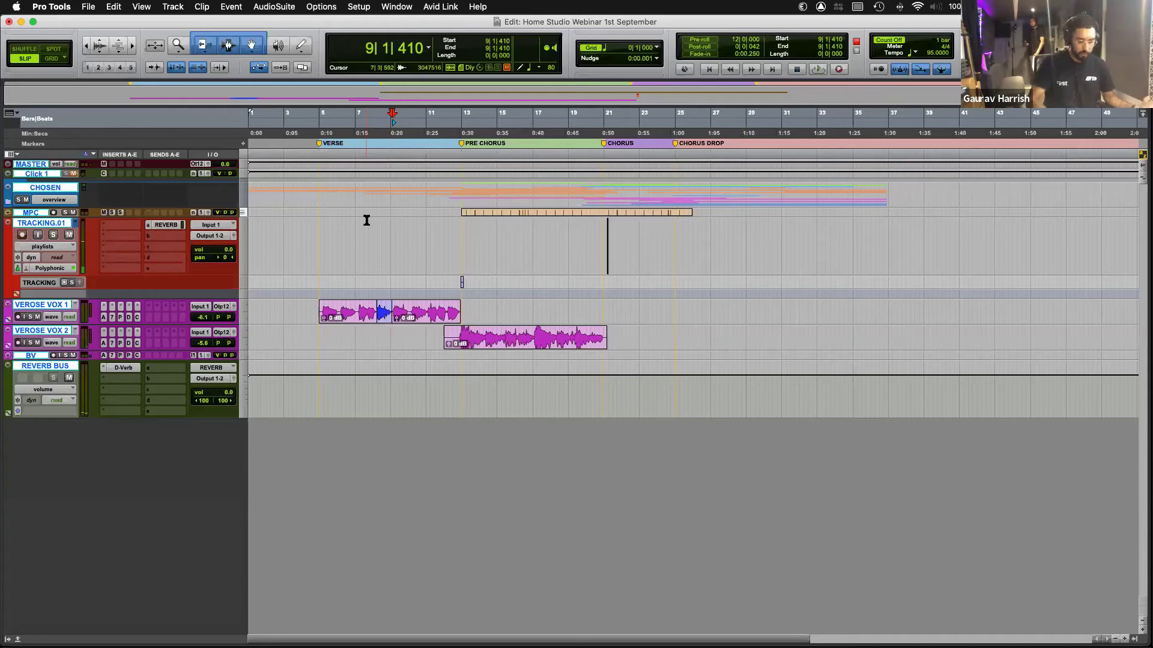
key(super+space)
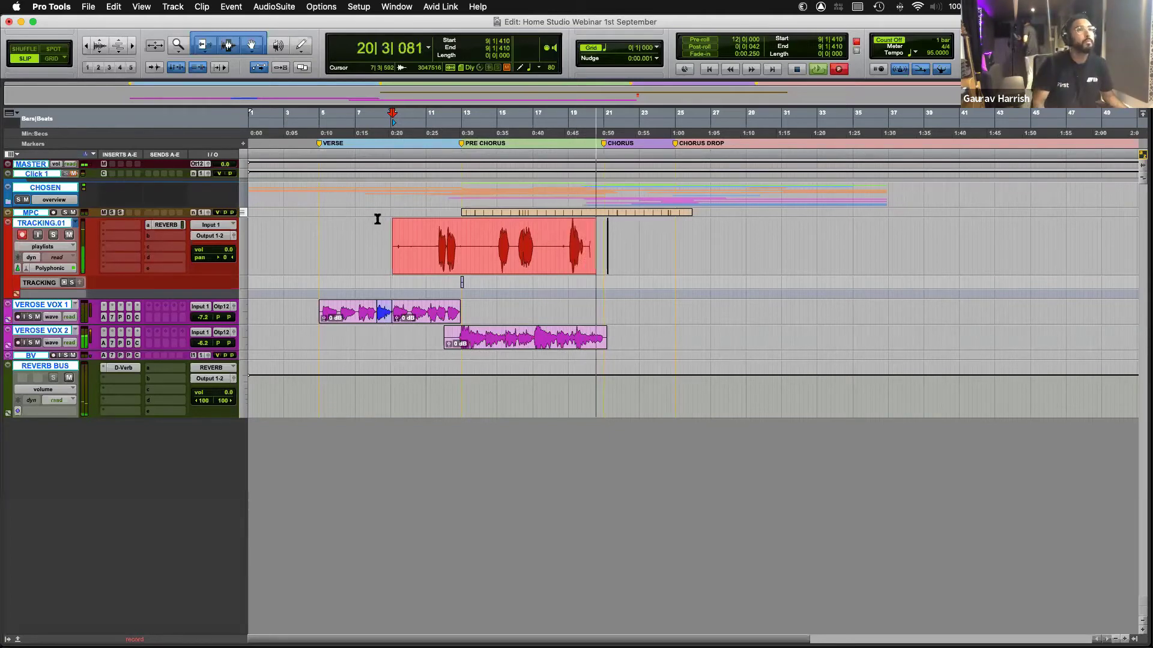
key(space)
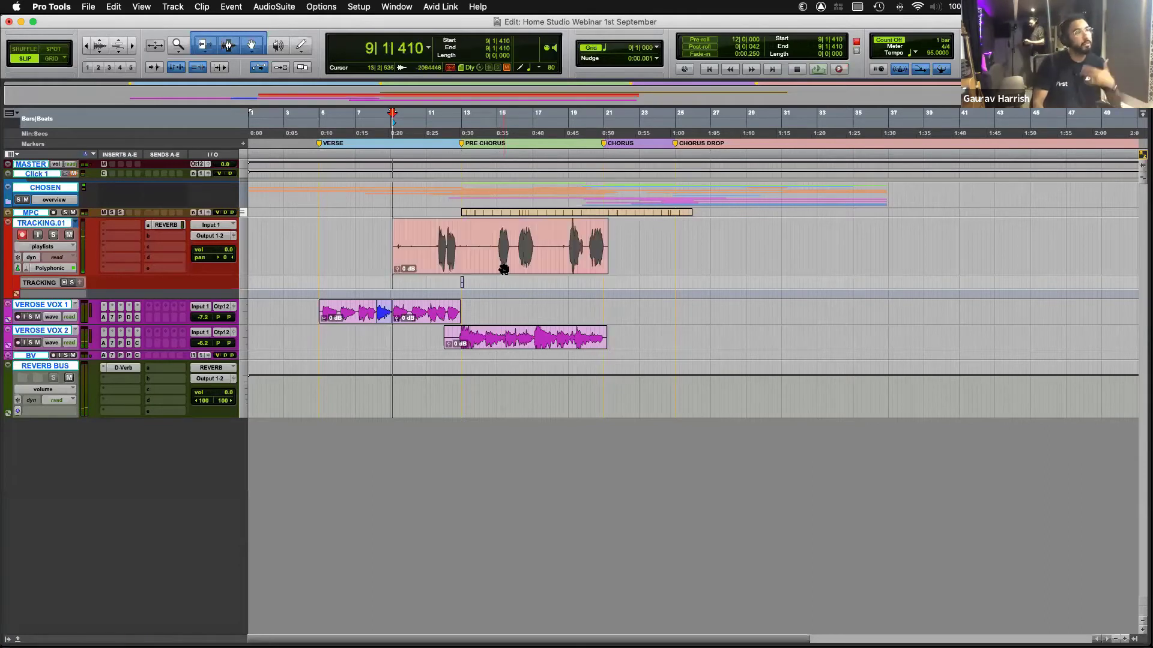
Step: Strip the silence from the backing vocal take with a threshold of -34 dB and move the resulting clips onto the BV track
click(422, 243)
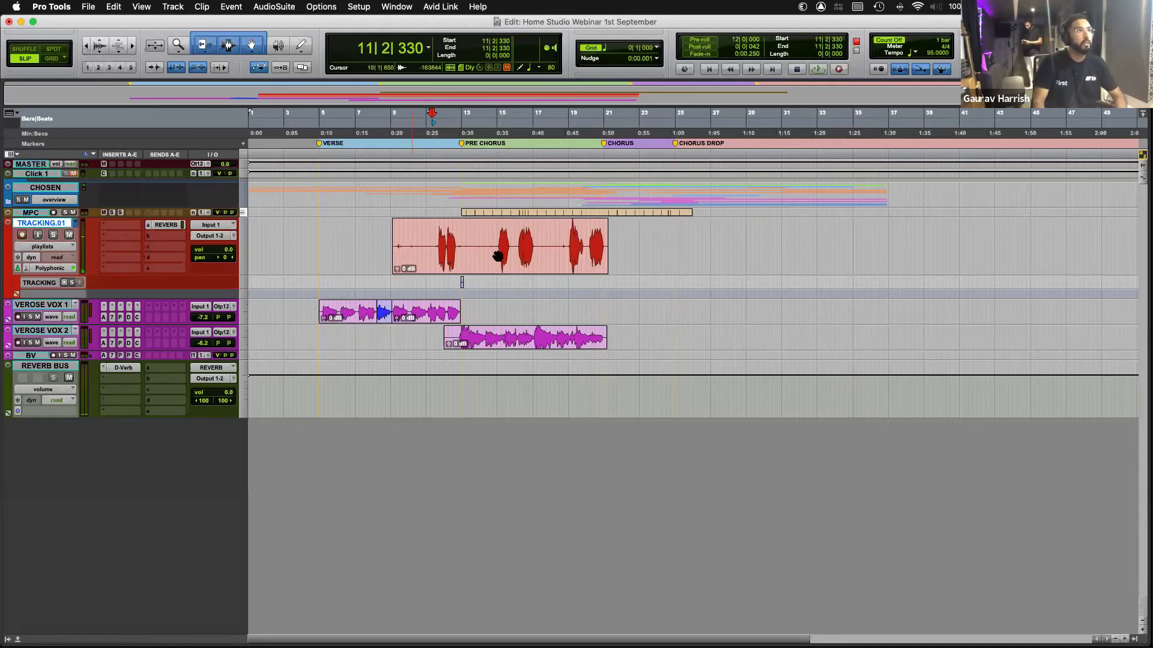
click(482, 265)
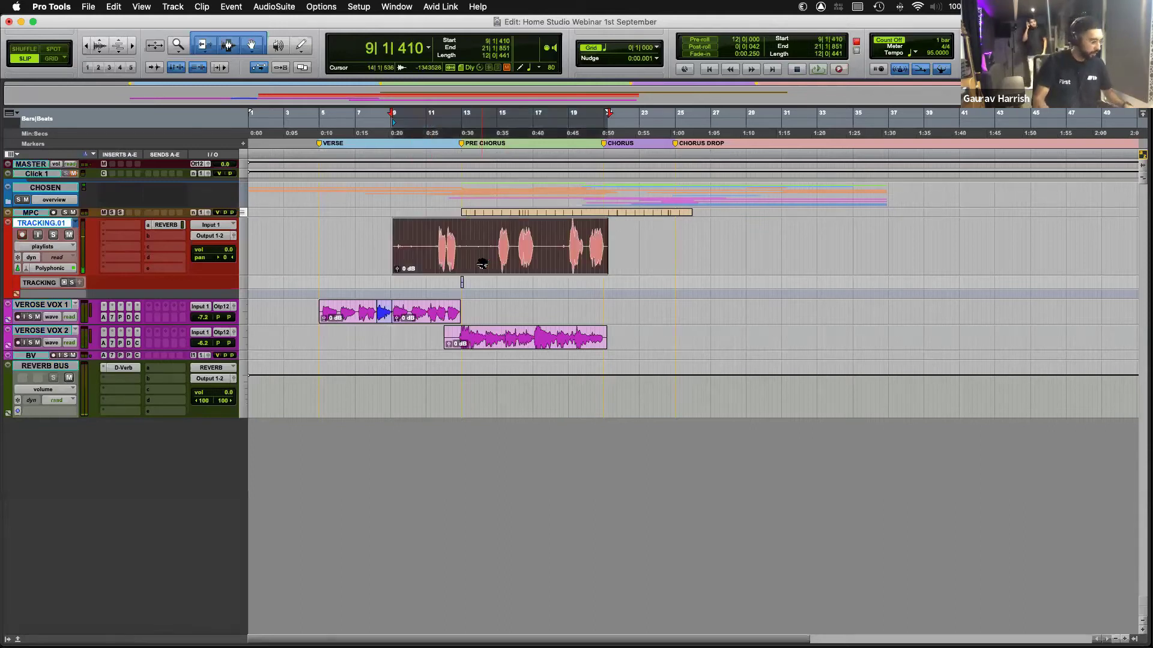
key(super+u)
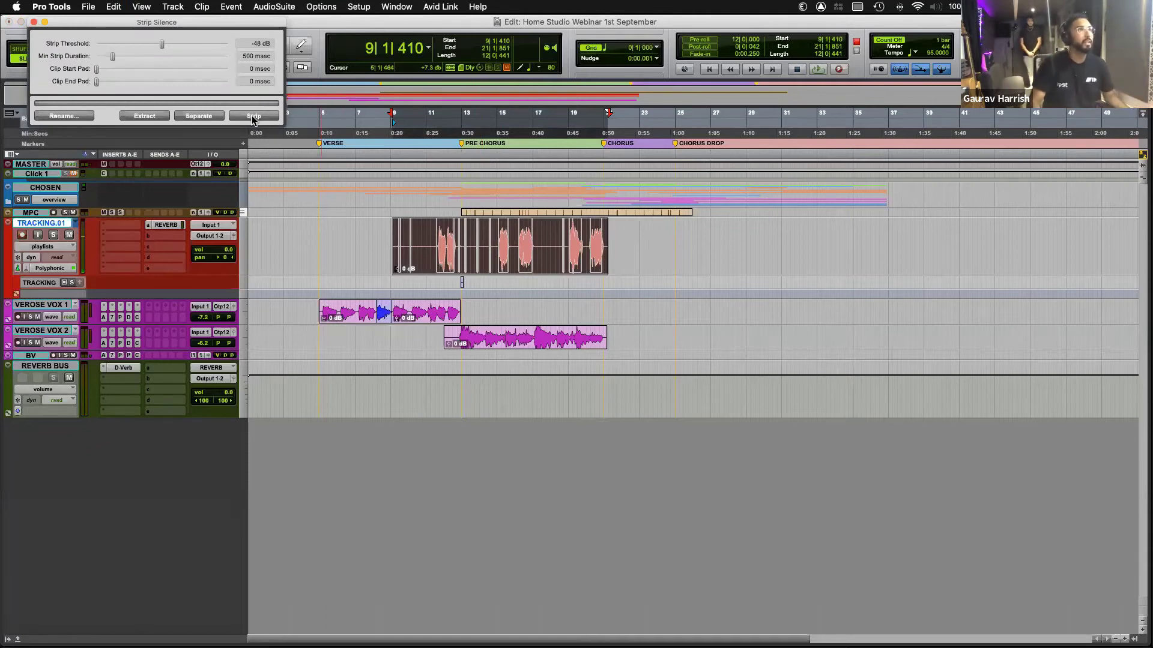
drag(161, 43, 180, 44)
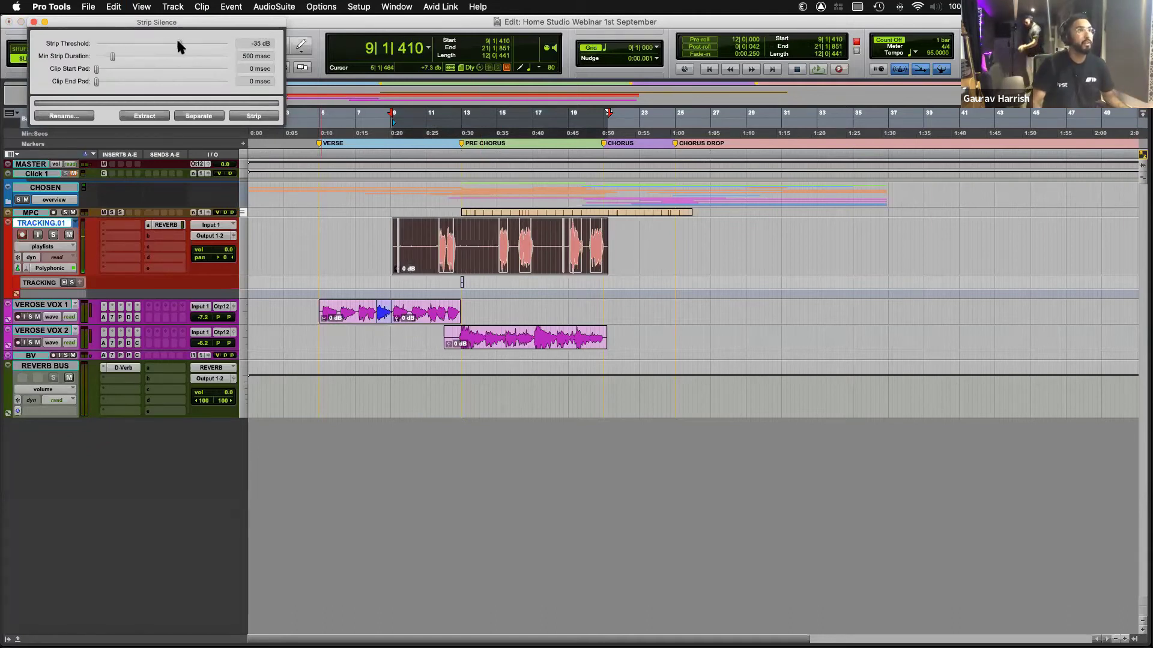
click(243, 117)
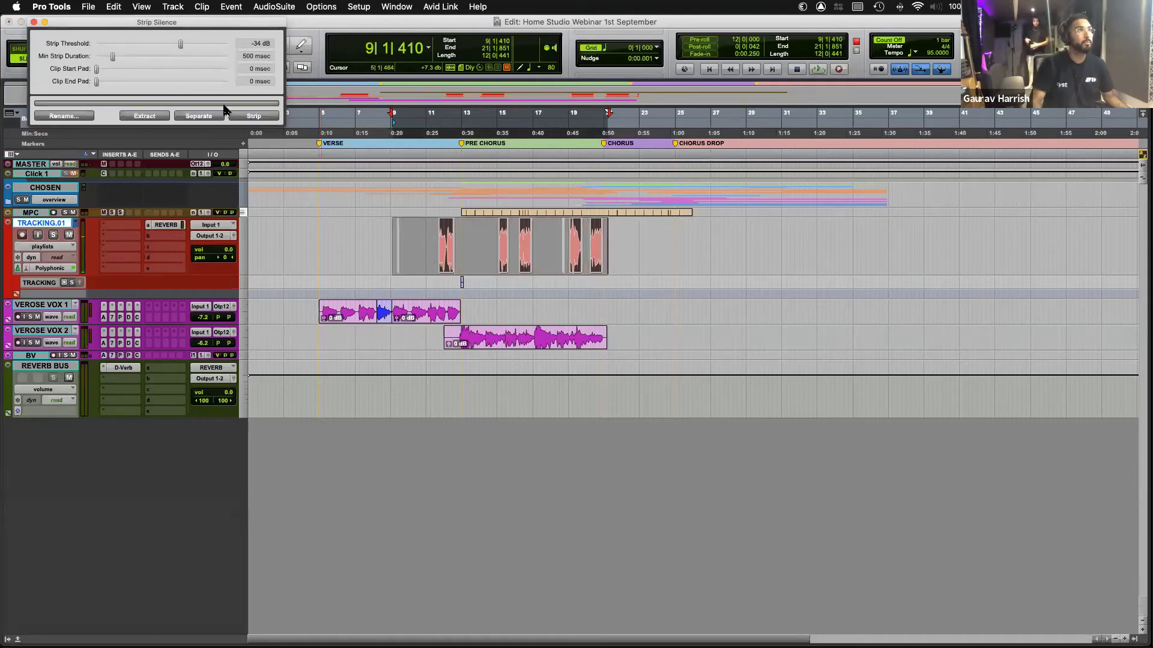
click(34, 22)
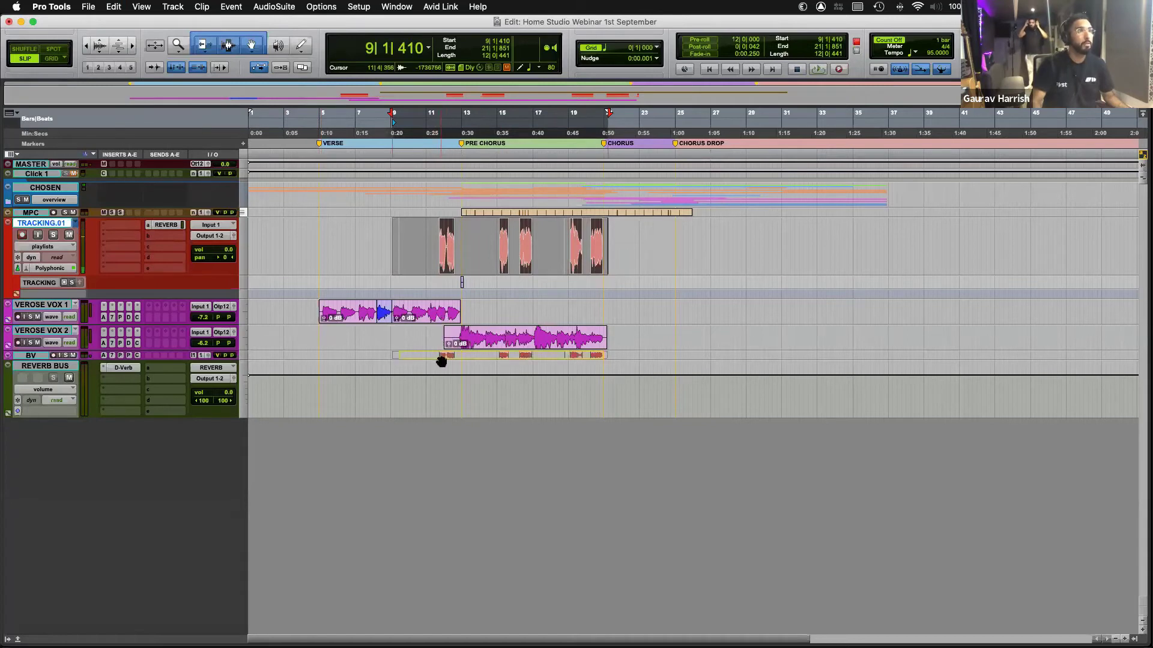
drag(442, 360, 443, 361)
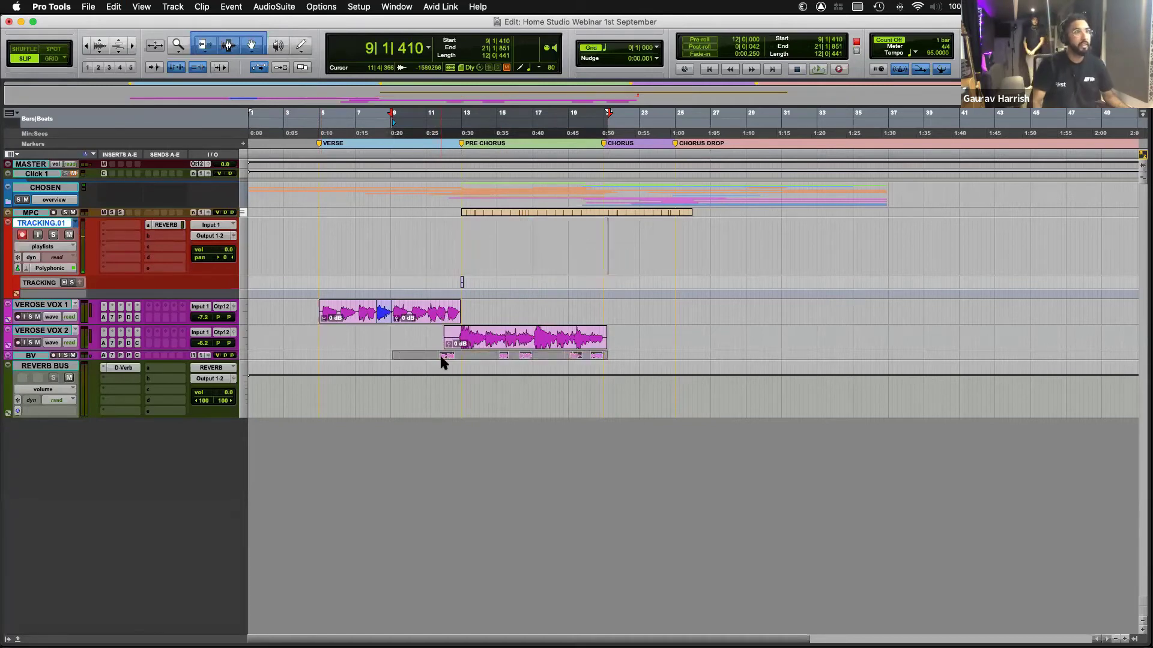
Step: Add a send from VEROSE VOX 1 to the stereo REVERB bus and raise its level to about -21 dB
click(314, 307)
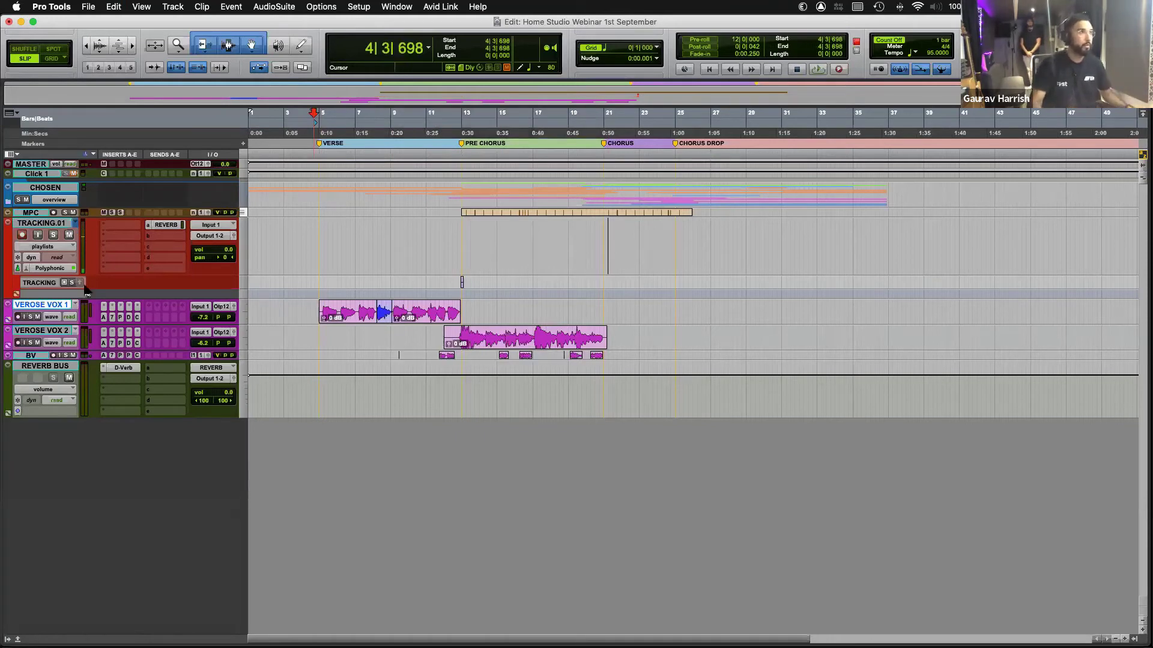
click(150, 305)
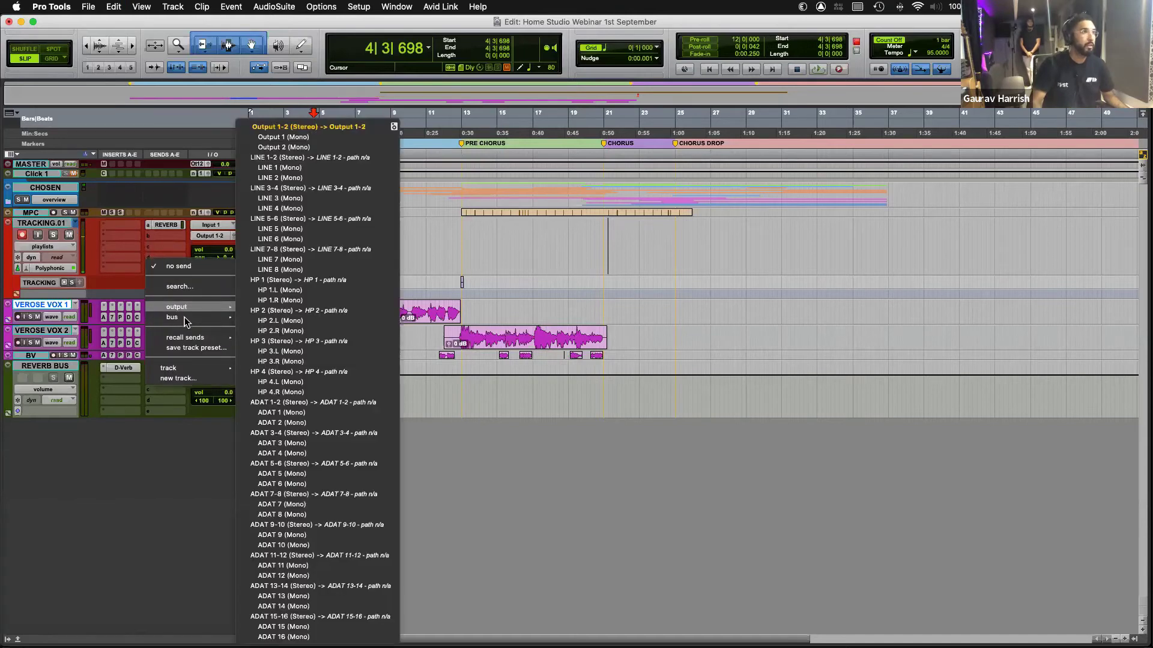
mouse_move(184, 317)
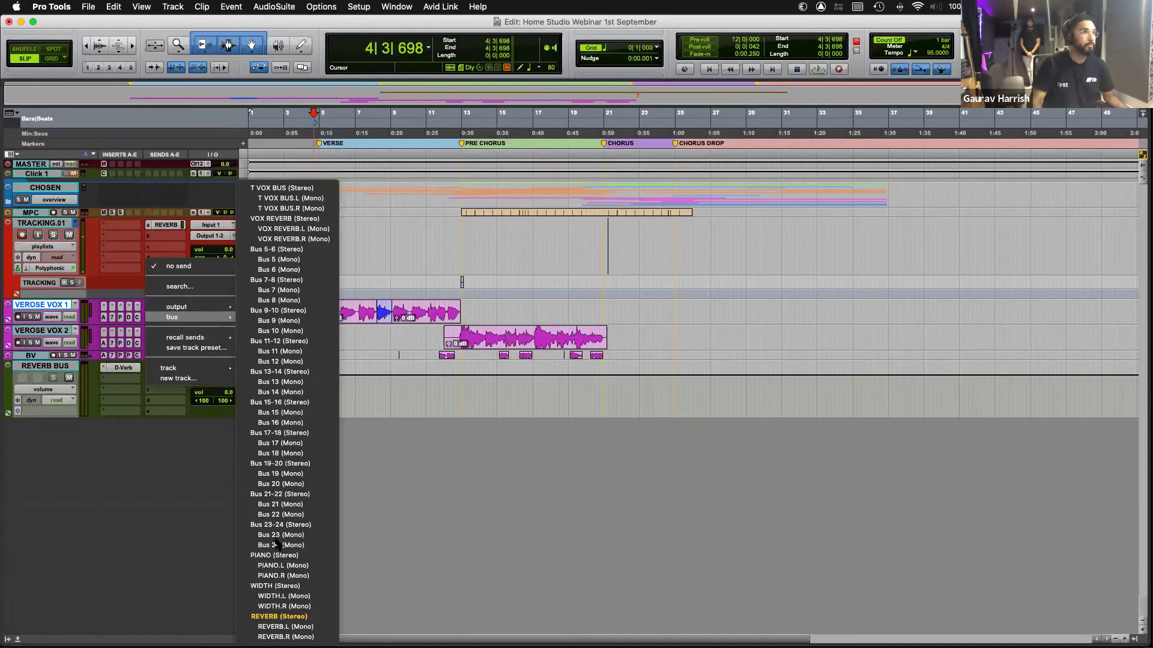
click(269, 616)
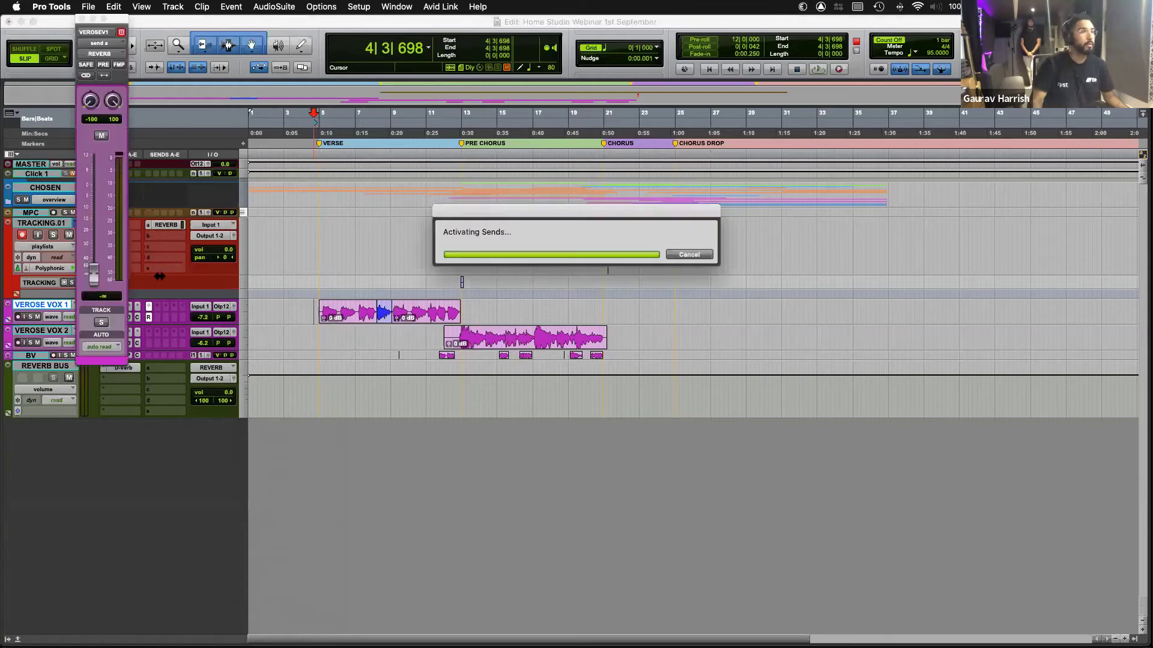
drag(93, 276, 93, 238)
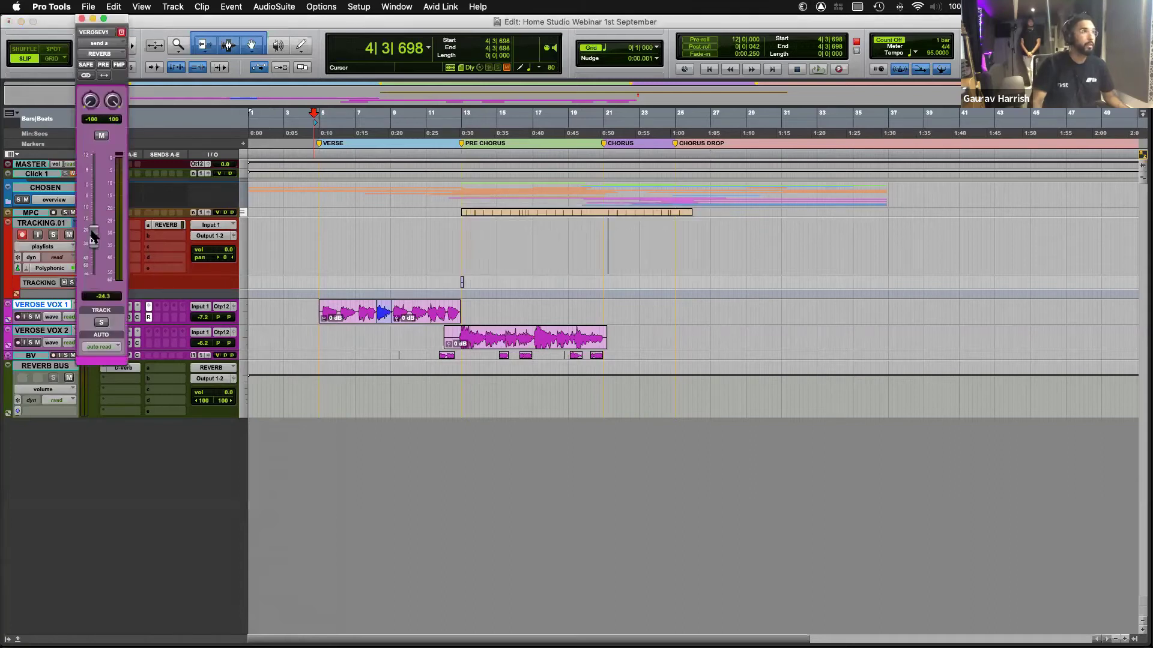
Step: Add a send from VEROSE VOX 2 to the stereo REVERB bus with its level at about -19.3 dB
click(149, 332)
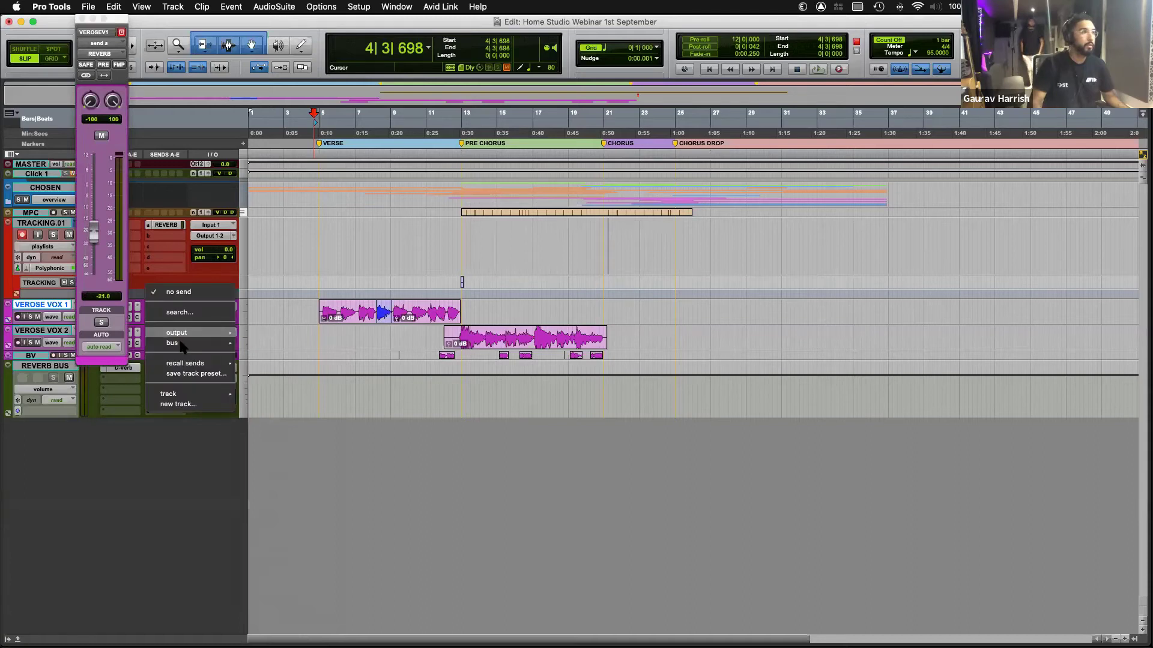
mouse_move(180, 346)
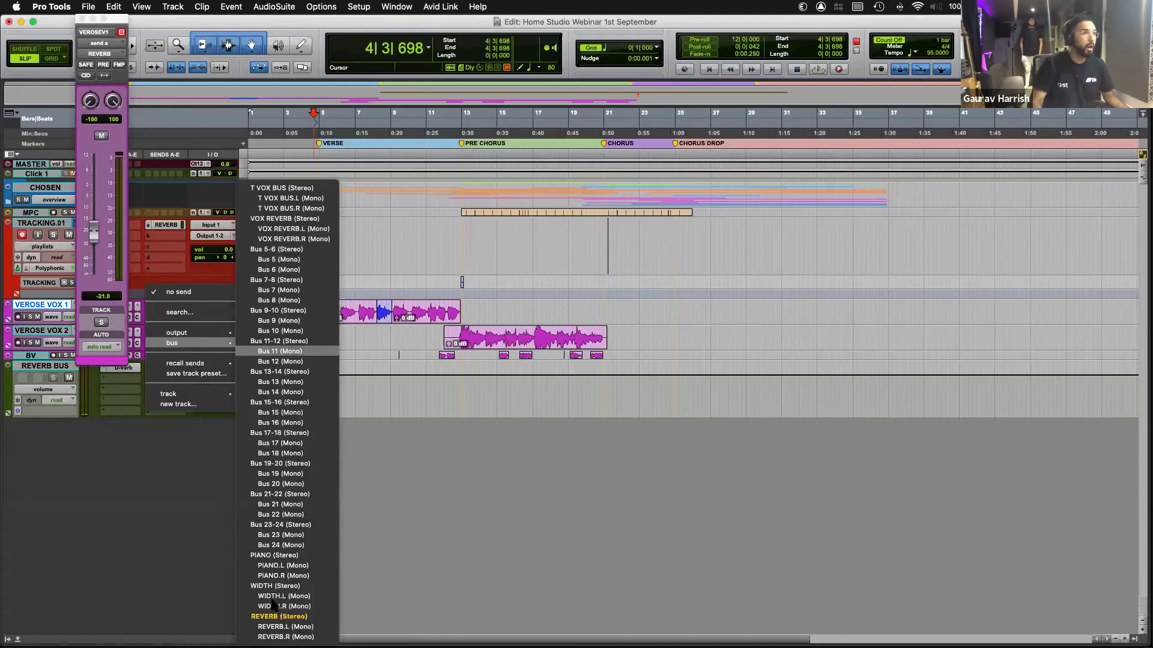
click(273, 617)
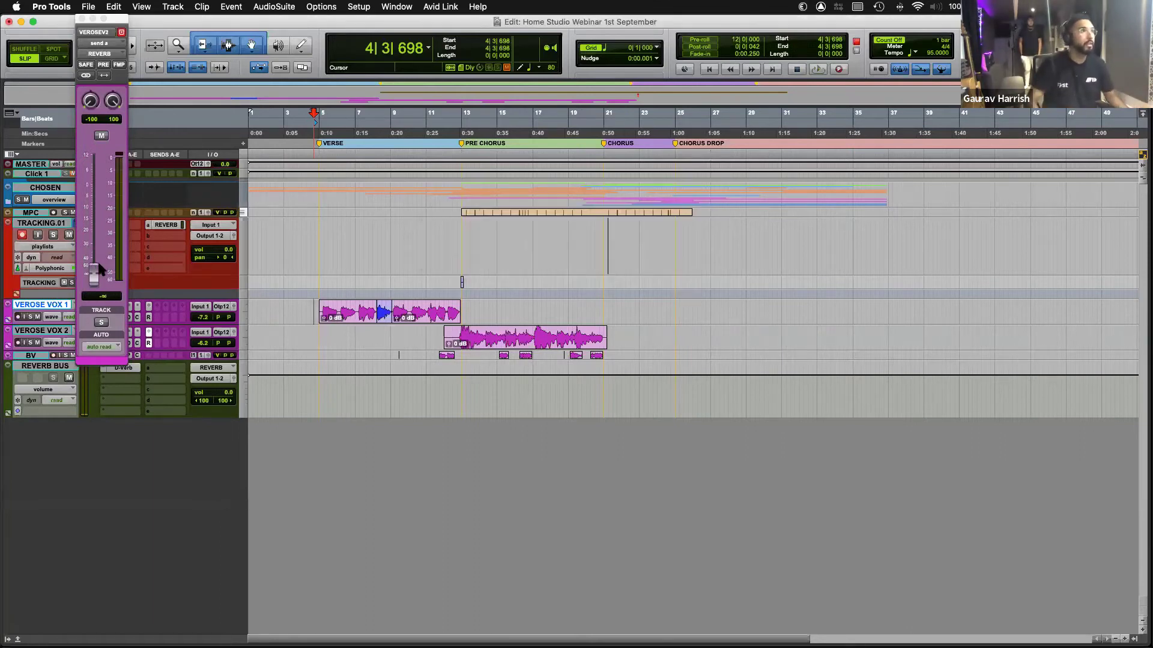
drag(91, 221, 91, 222)
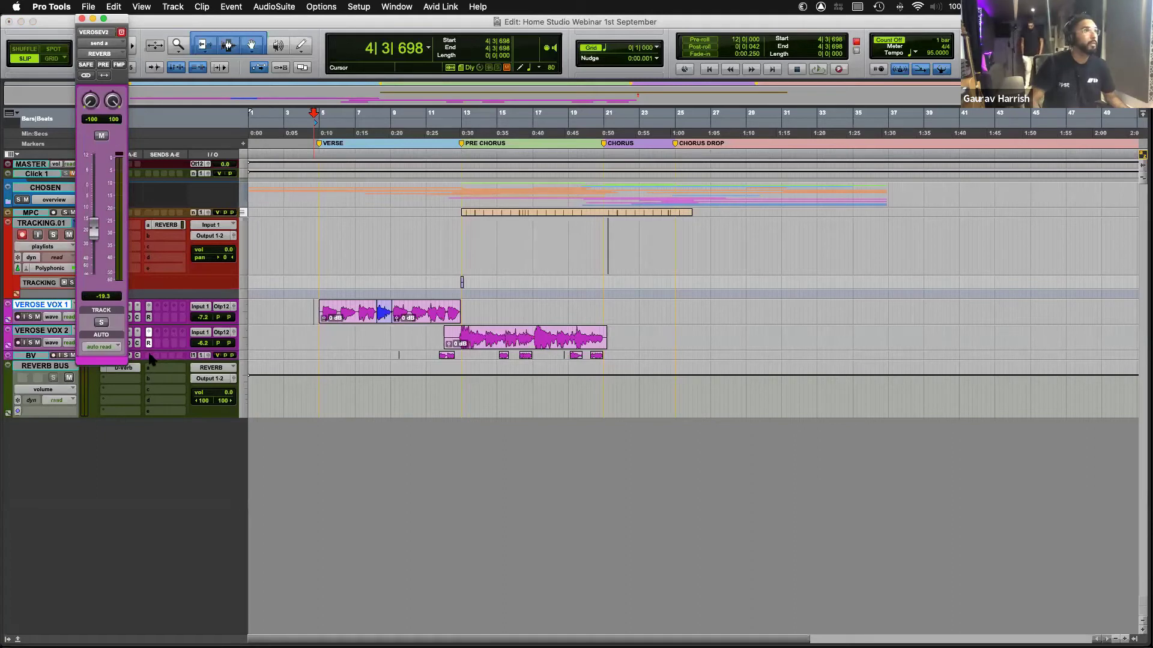
Step: Send the BV track to the stereo REVERB bus at about -8.1 dB and close the send window
click(150, 357)
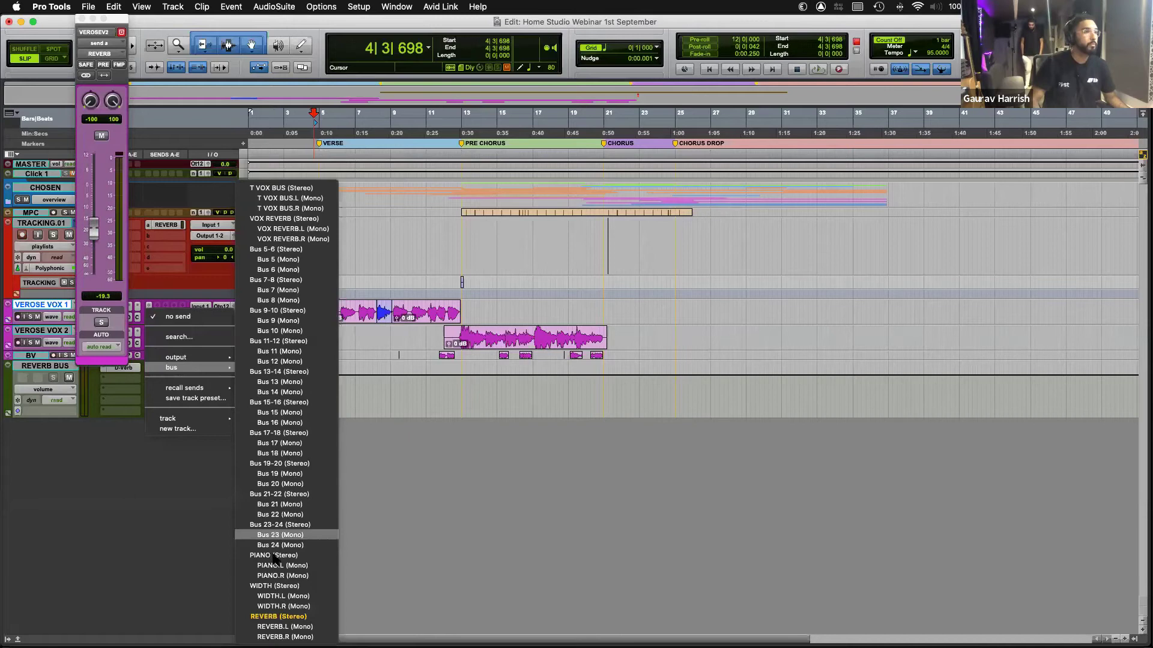
click(279, 610)
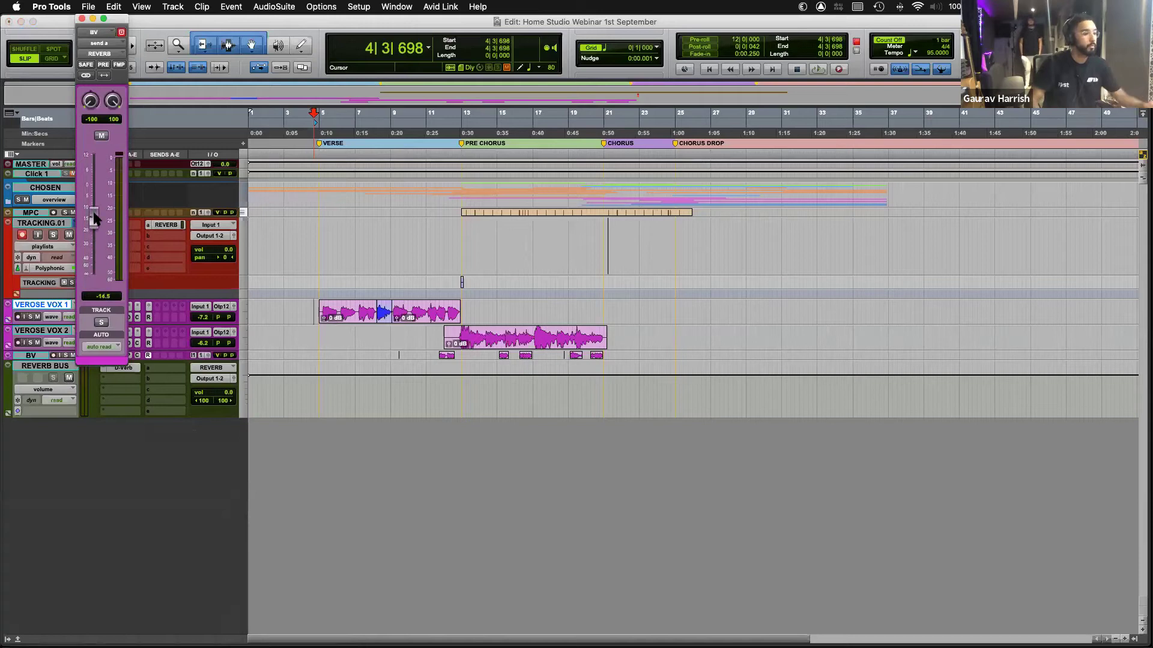
drag(91, 182, 91, 200)
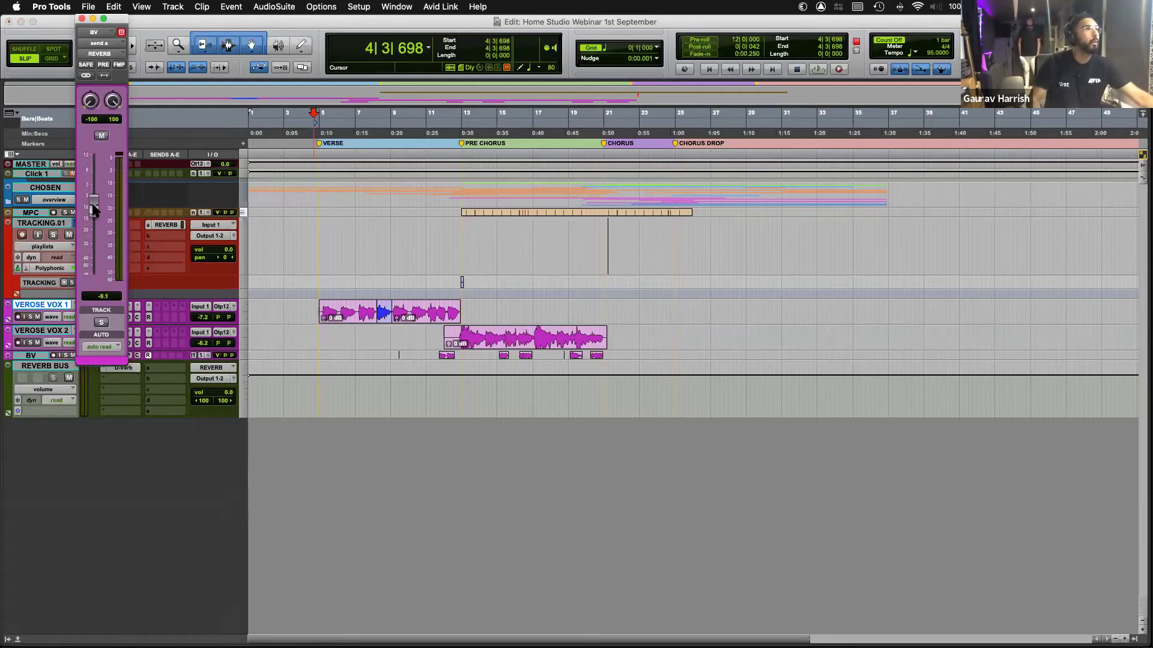
click(82, 18)
Step: Play back the arrangement from 3|2|829 through the verse, pre-chorus and chorus to hear the vocals with reverb
key(space)
key(space)
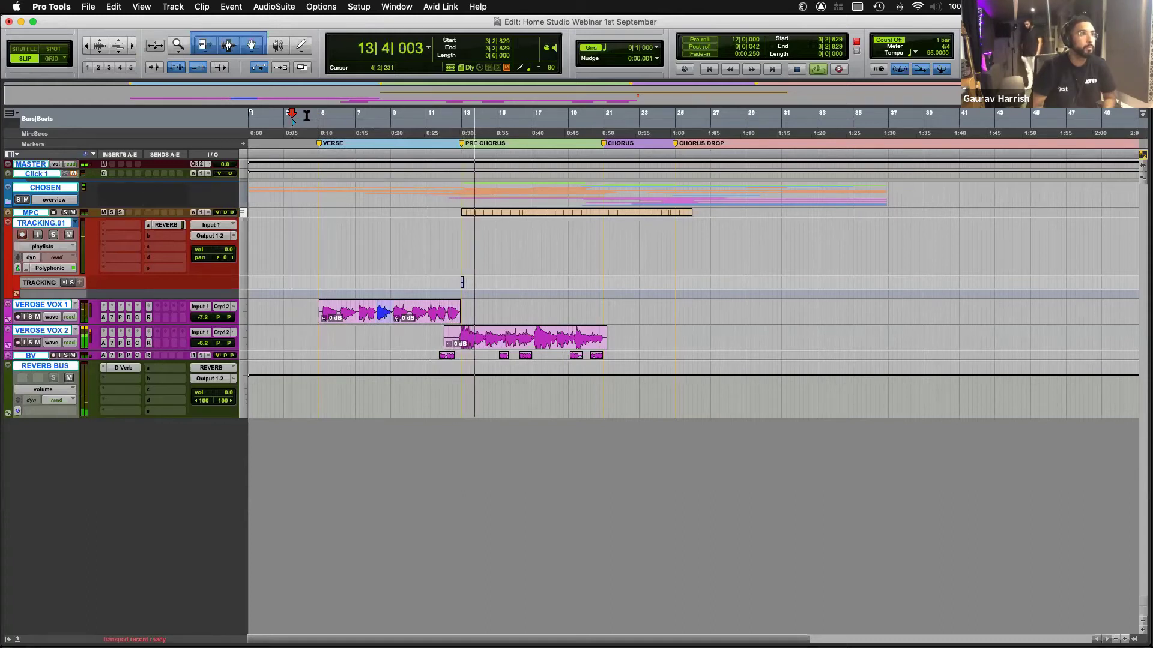
key(super+bracketleft)
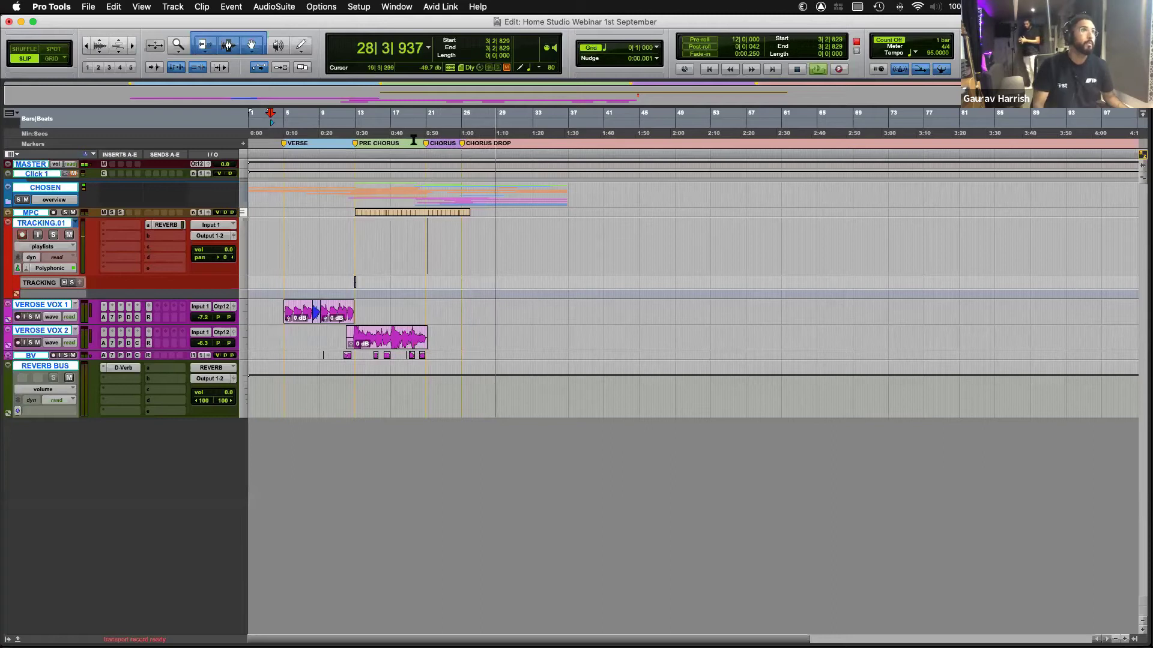
key(space)
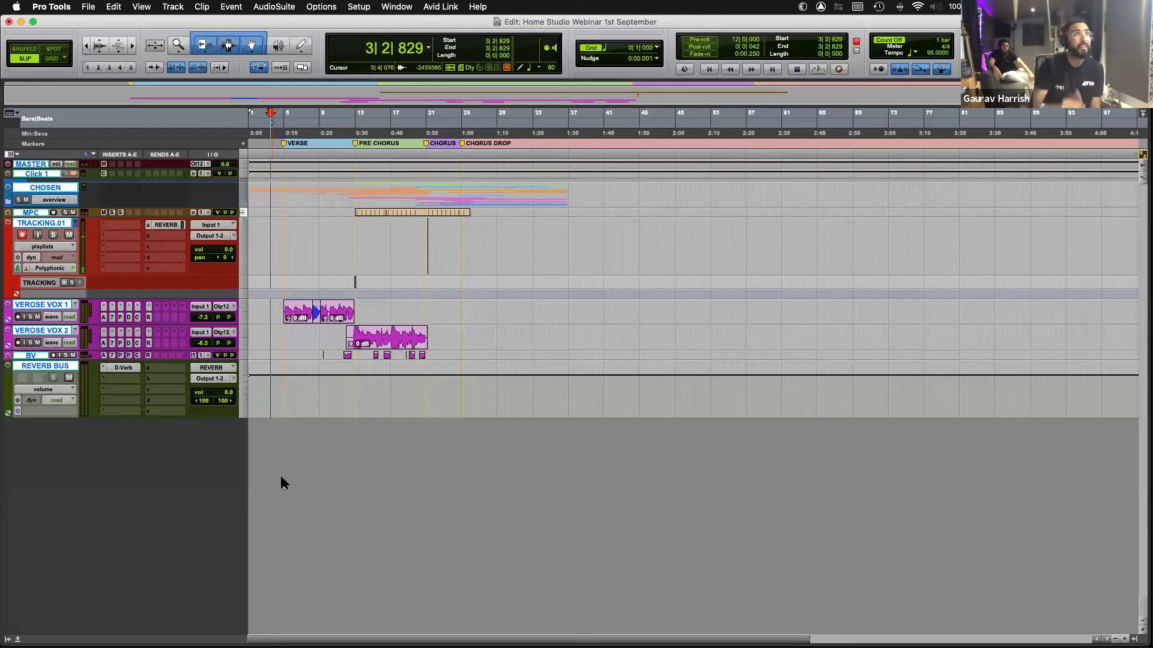
click(321, 6)
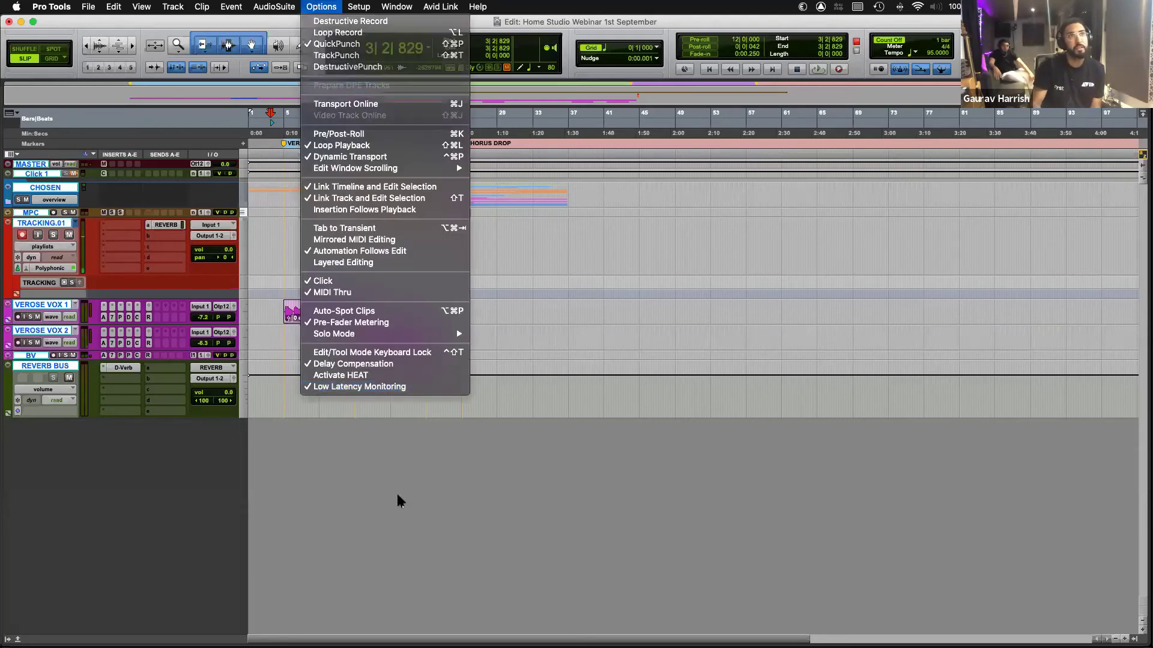
click(633, 7)
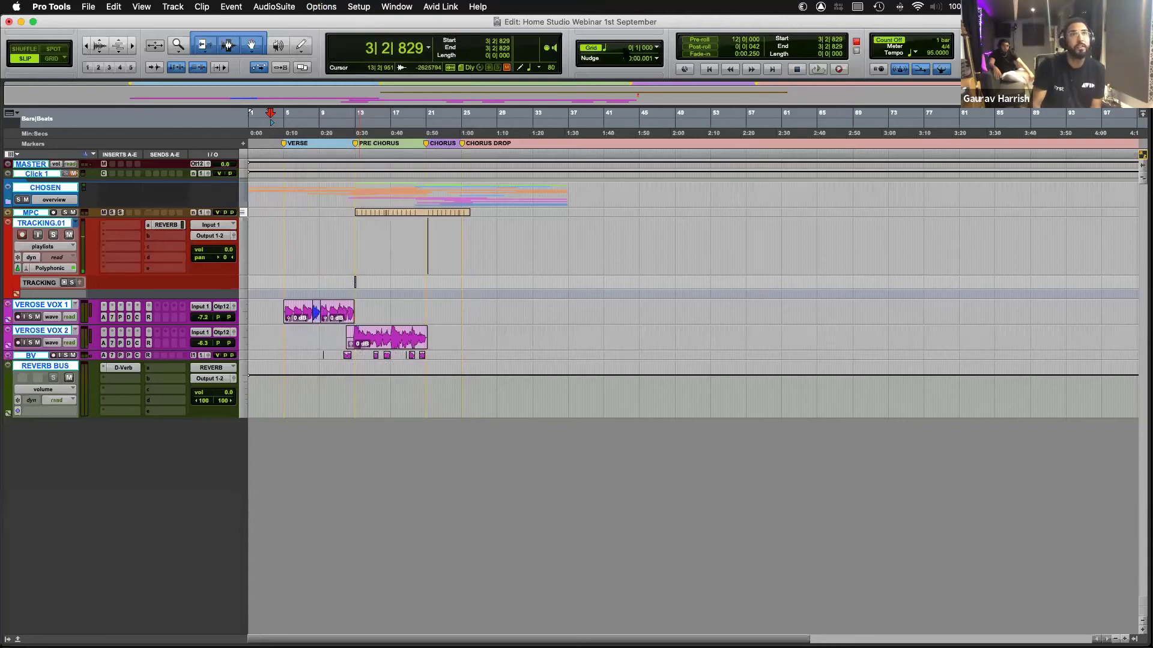